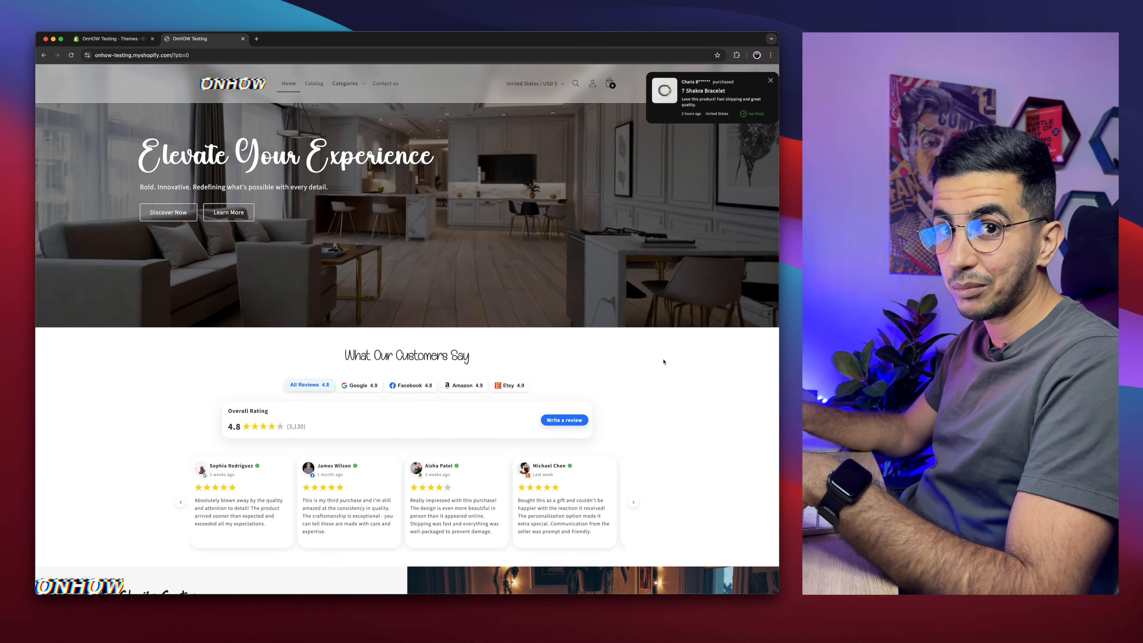
Browse the storefront's customer reviews section by filtering it to Google, Facebook and Amazon reviews.
scroll(663, 362, down, 5)
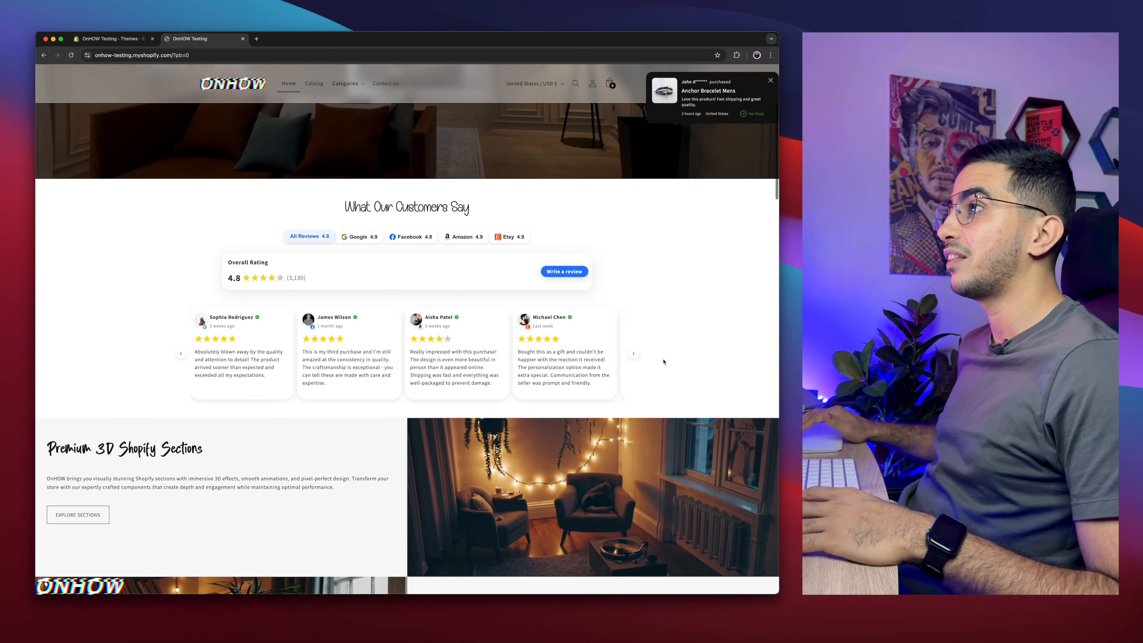
scroll(663, 362, up, 3)
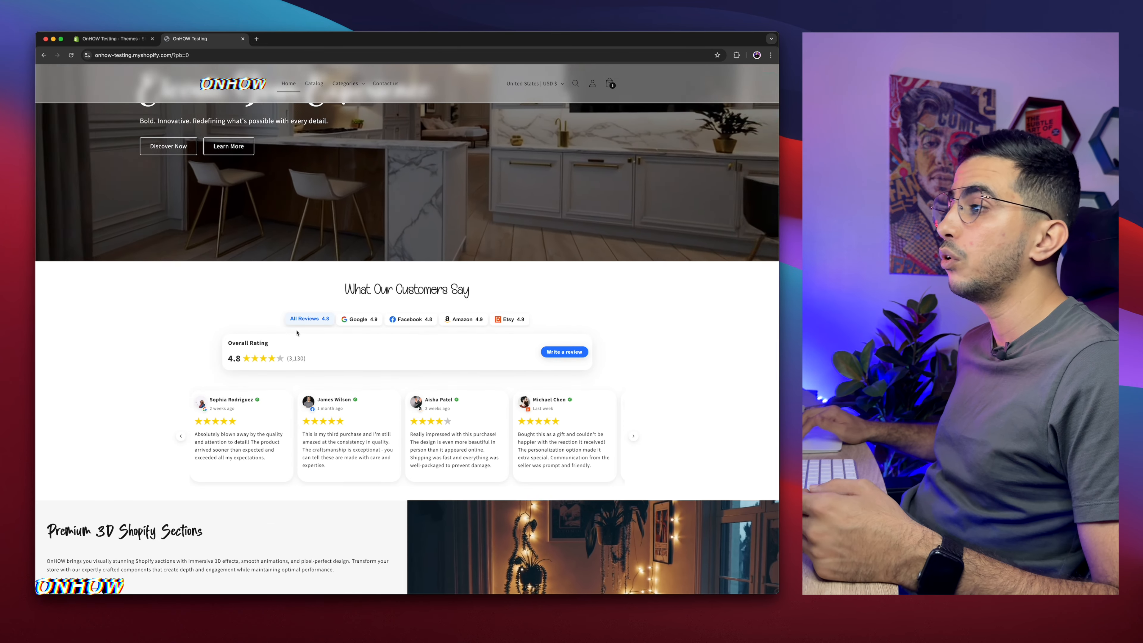
click(359, 320)
click(411, 319)
click(459, 320)
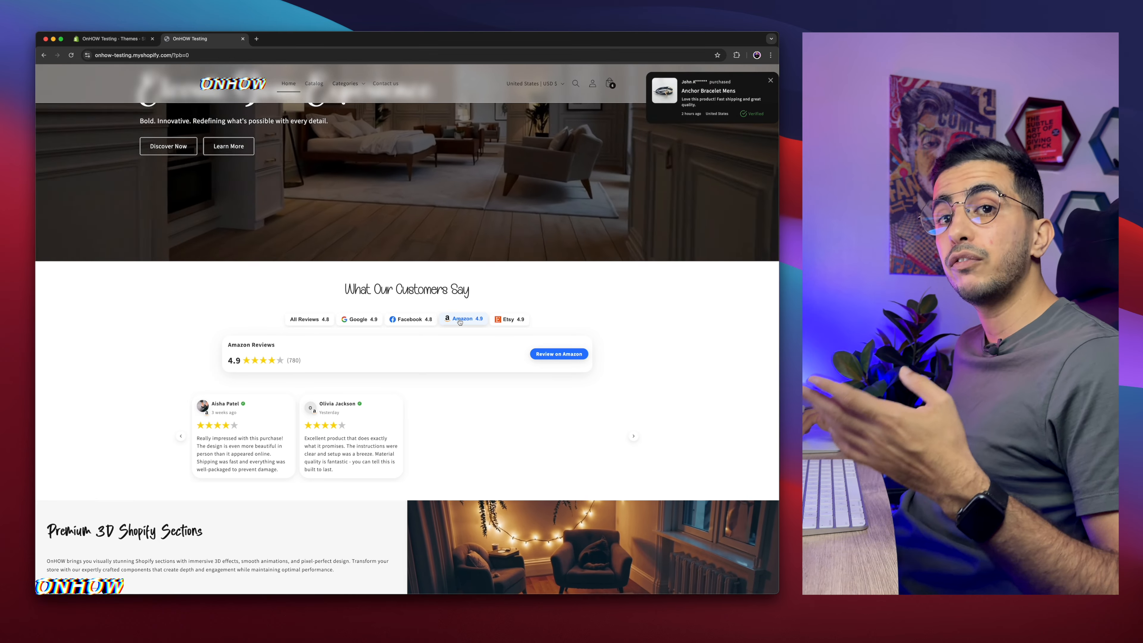
click(403, 319)
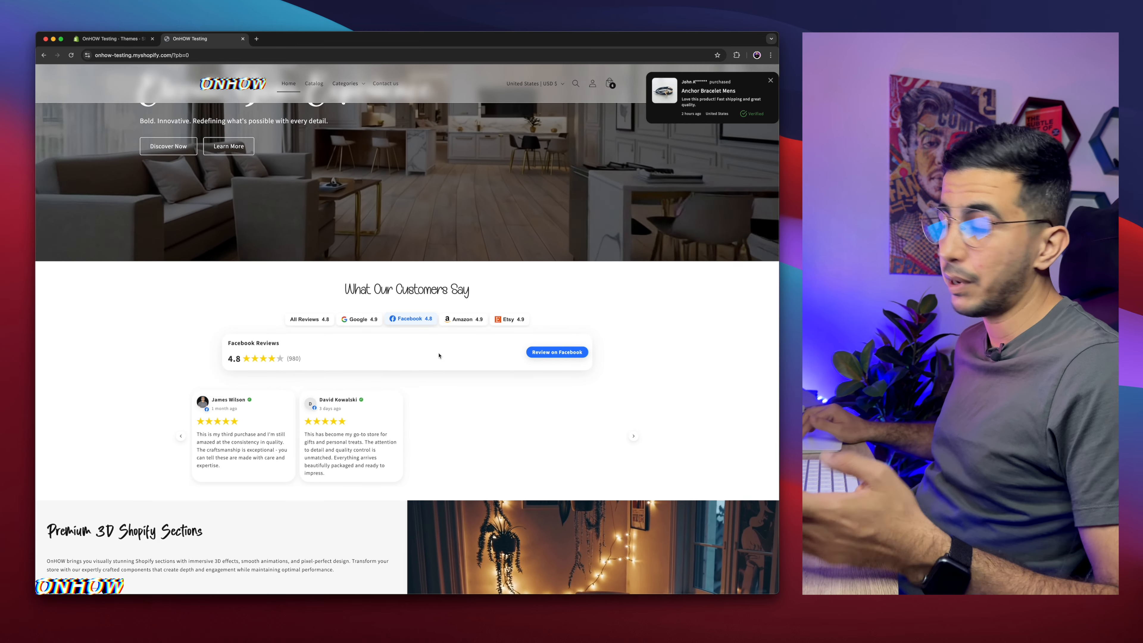
Examine the recent-purchase notification on the storefront home page up close.
scroll(710, 91, up, 5)
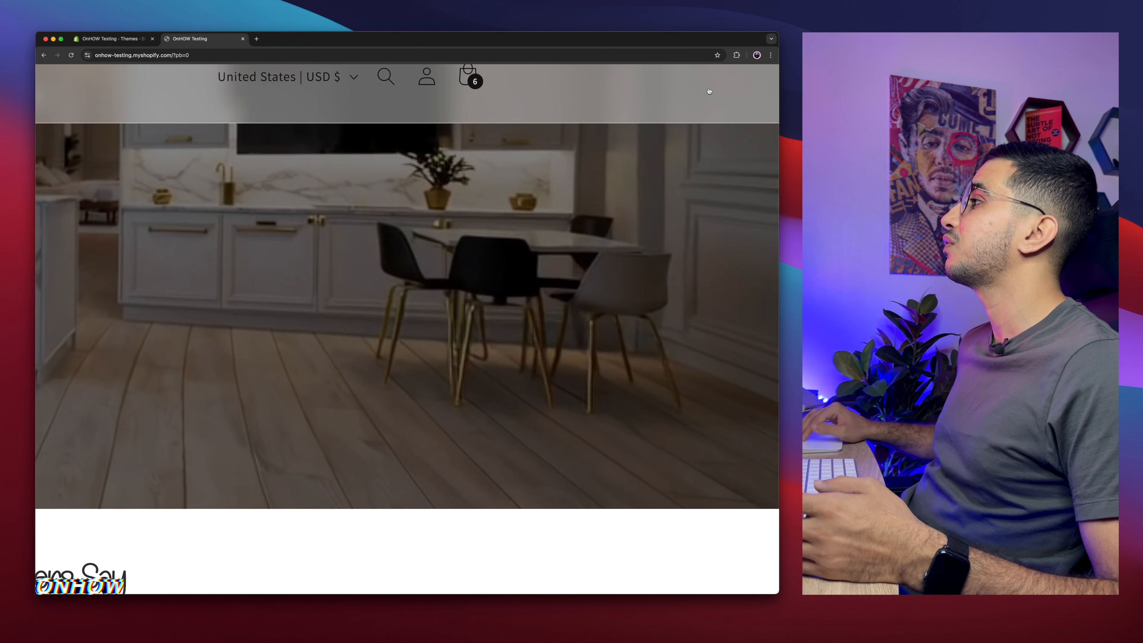
scroll(710, 92, right, 2)
scroll(710, 92, up, 1)
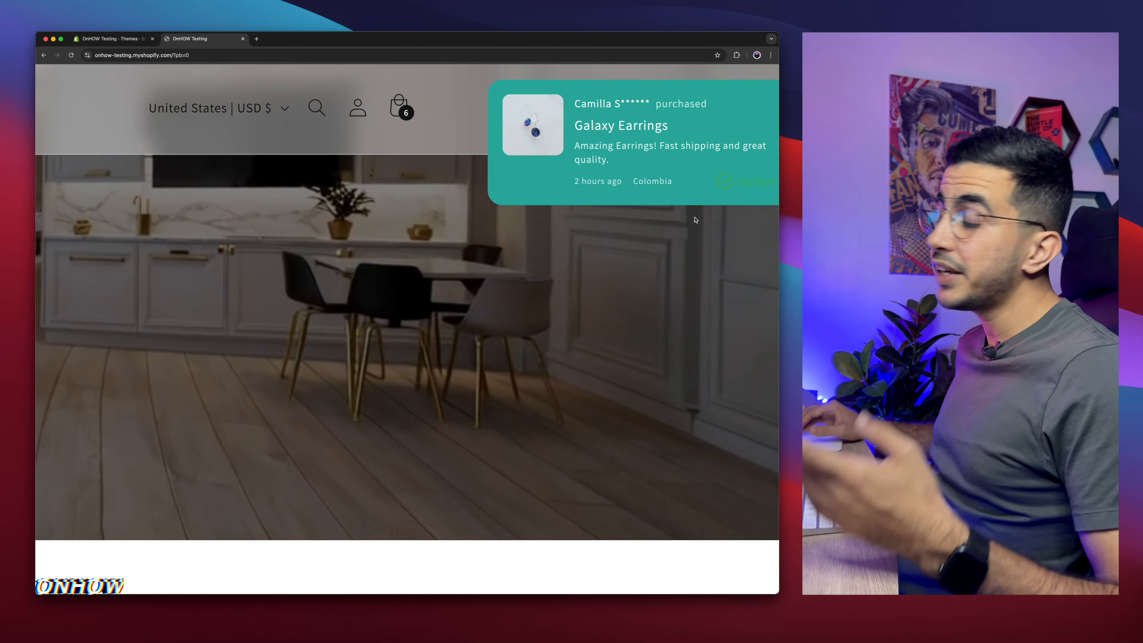
scroll(696, 221, down, 5)
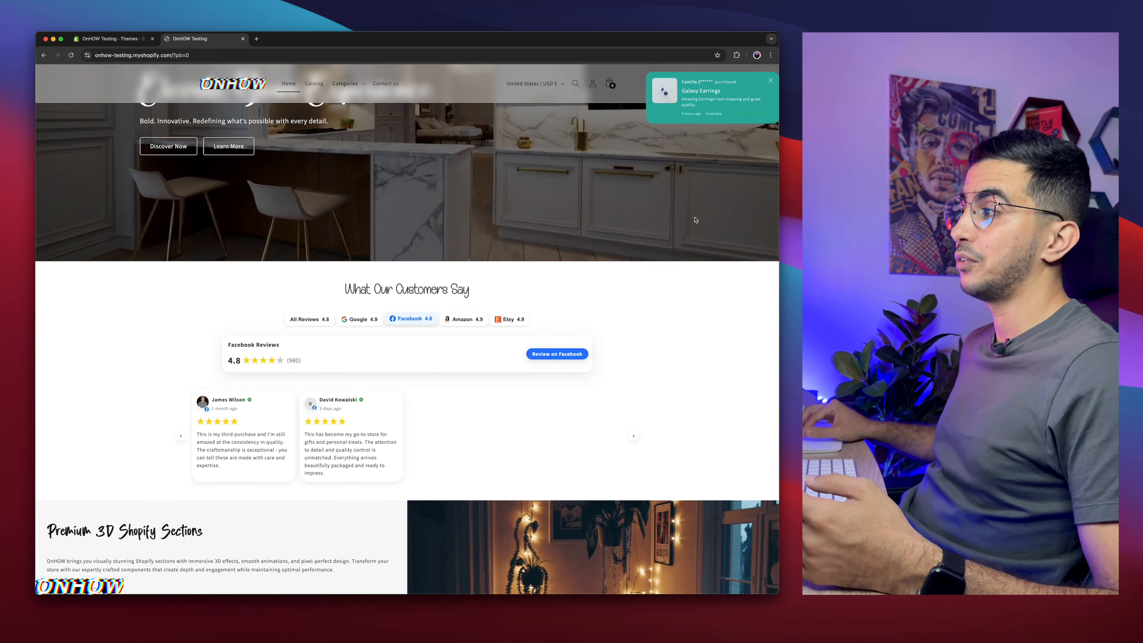
scroll(395, 362, down, 2)
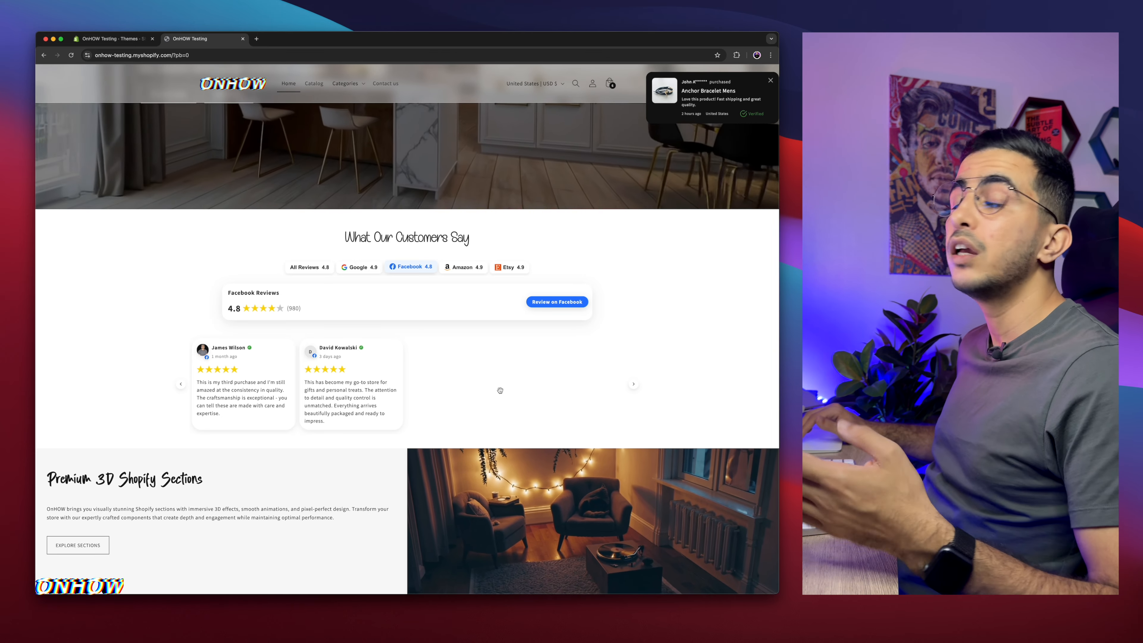
Find the Before & After section on the home page and move its comparison slider slightly toward The Sky side.
scroll(500, 390, down, 10)
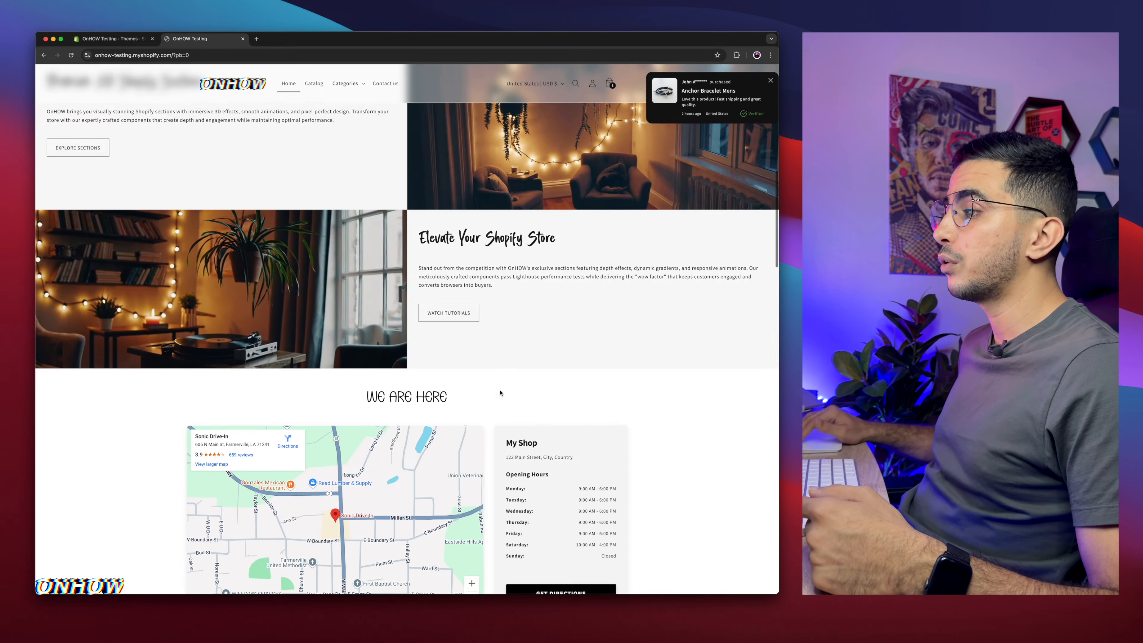
scroll(500, 393, down, 3)
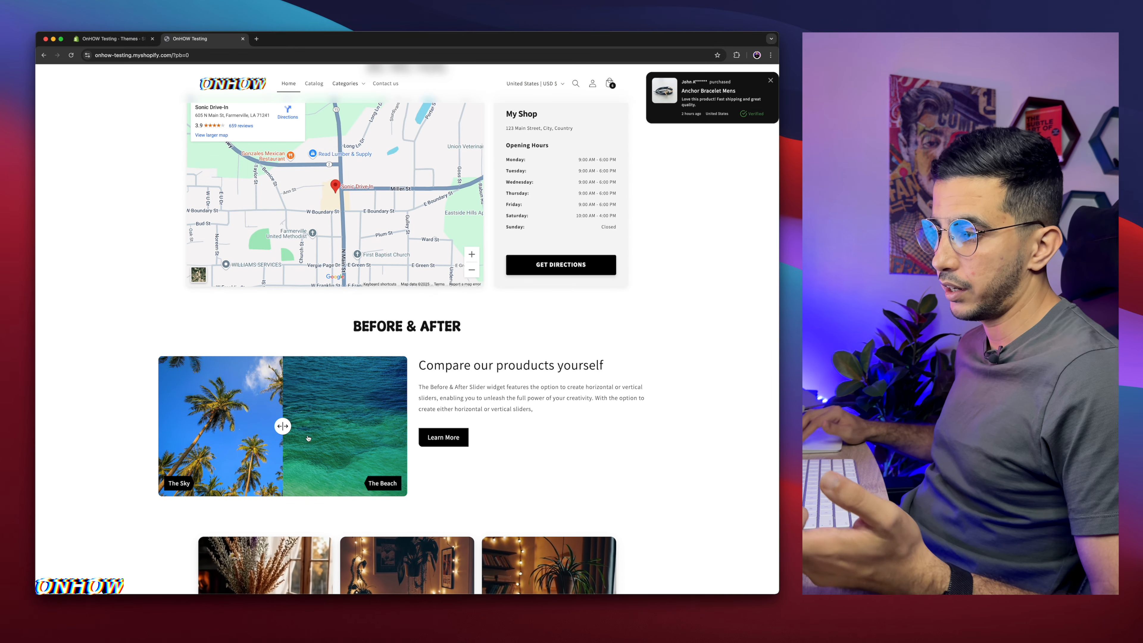
mouse_move(284, 427)
mouse_down()
mouse_move(250, 427)
mouse_move(317, 439)
mouse_move(273, 437)
mouse_up()
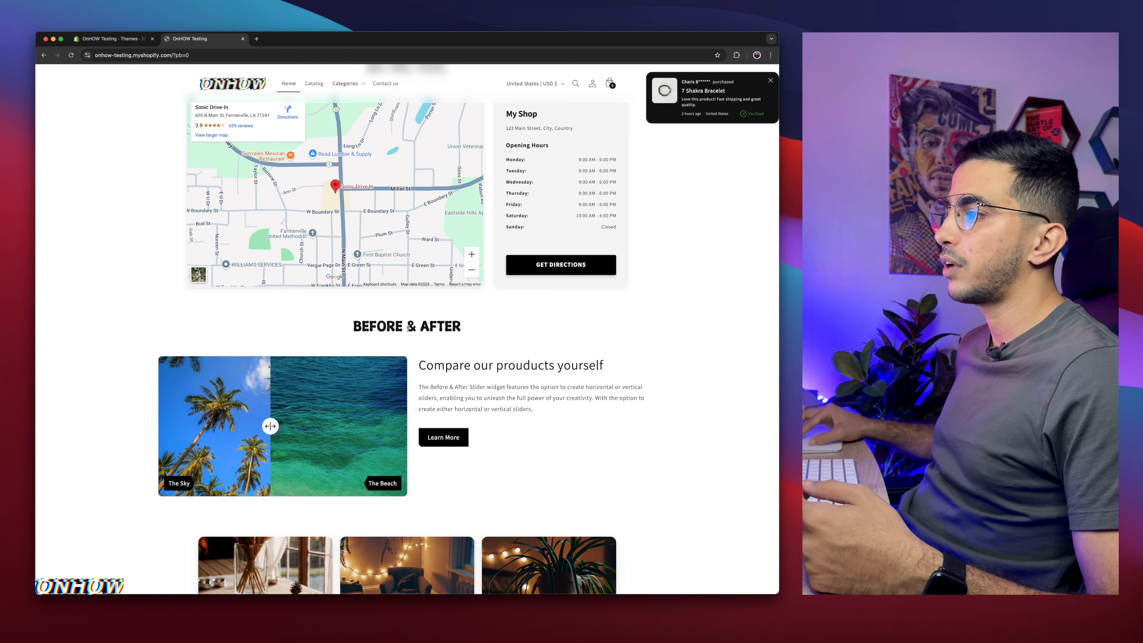
Examine the Before & After section's heading, subheading and description text.
scroll(401, 328, up, 5)
drag(298, 327, 484, 328)
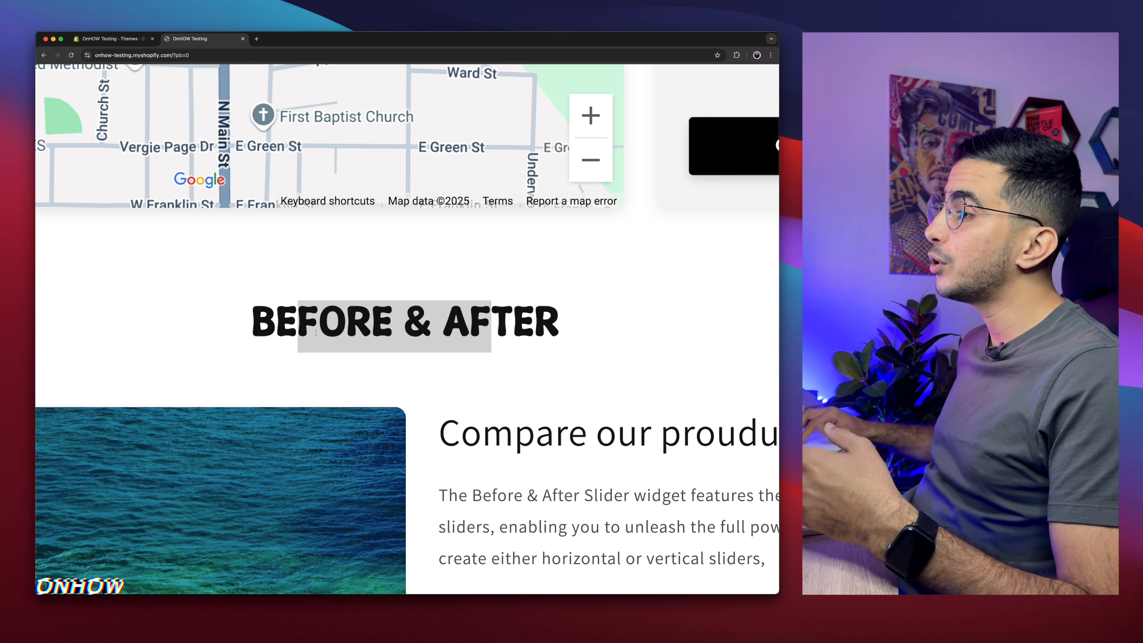
drag(298, 327, 513, 333)
key(super+0)
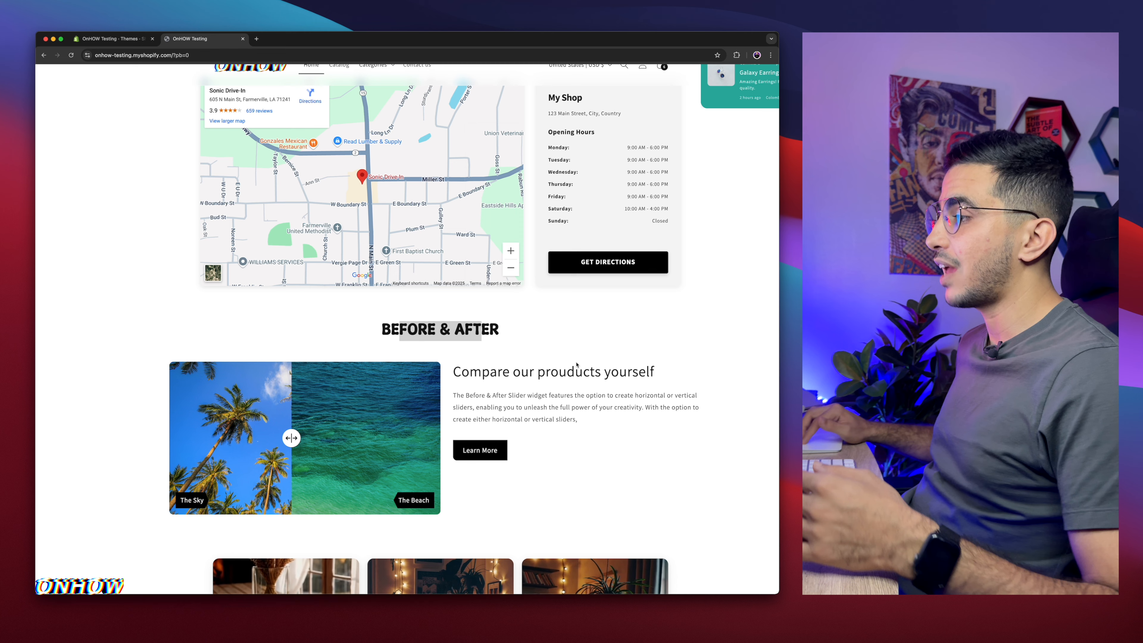
drag(489, 372, 647, 370)
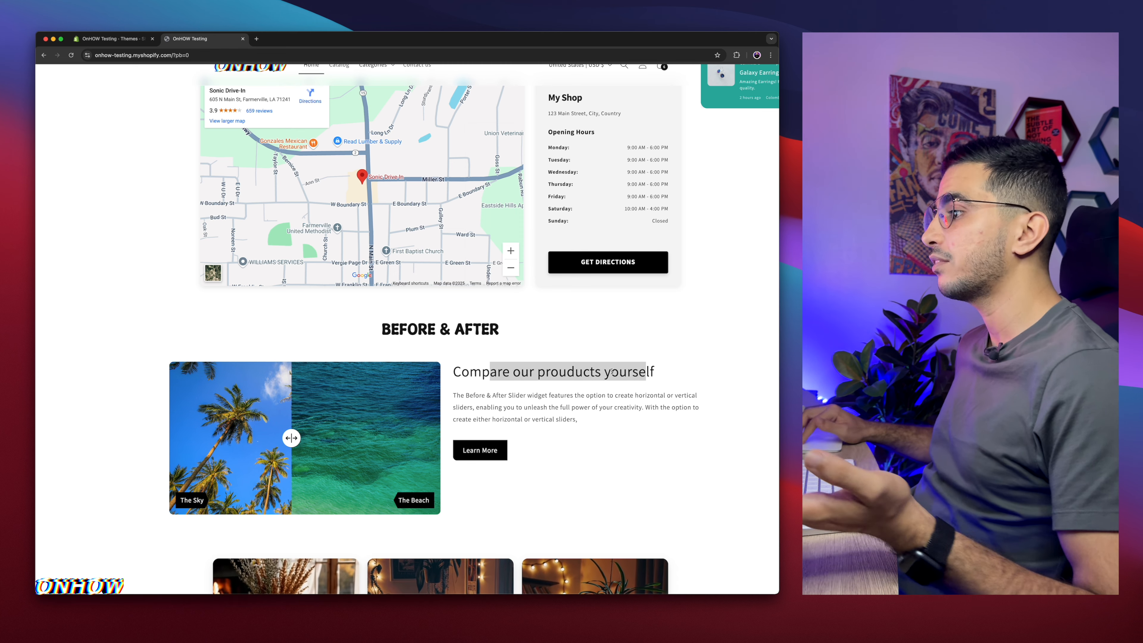
drag(462, 372, 554, 378)
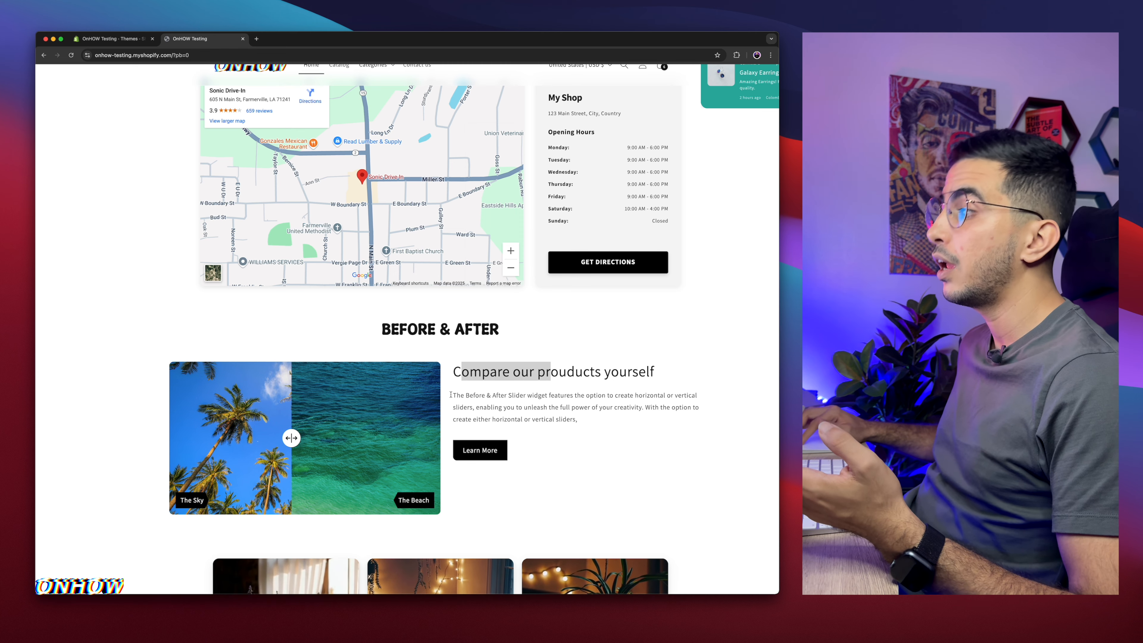
drag(452, 395, 602, 424)
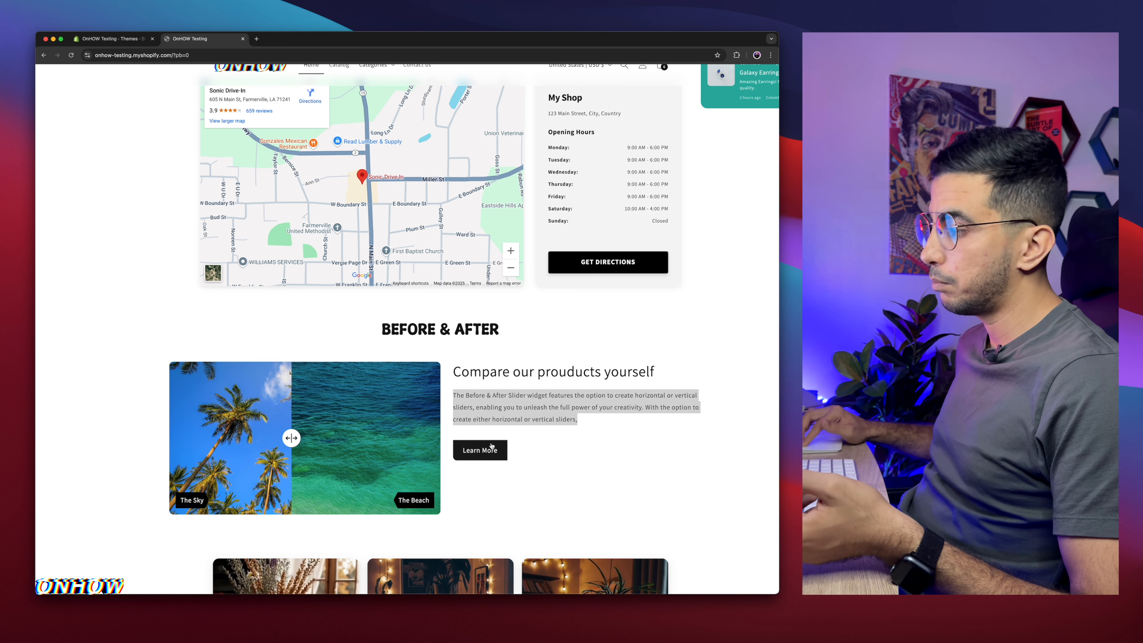
Examine the Learn More button and the image labels of the Before & After slider up close.
scroll(351, 535, up, 5)
scroll(467, 493, up, 3)
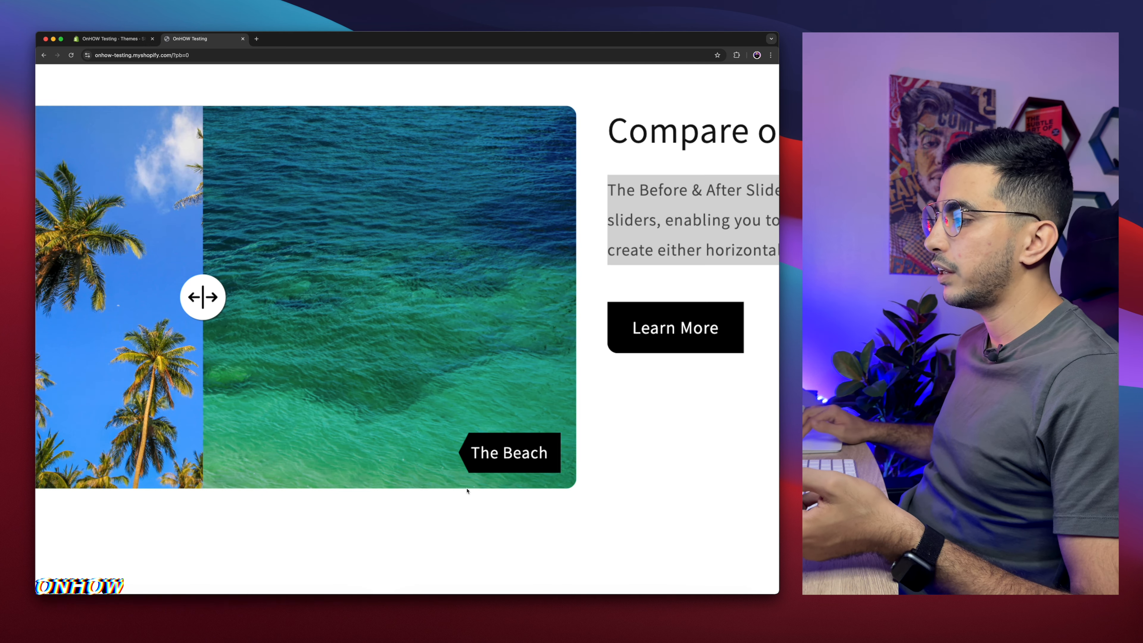
scroll(502, 449, down, 8)
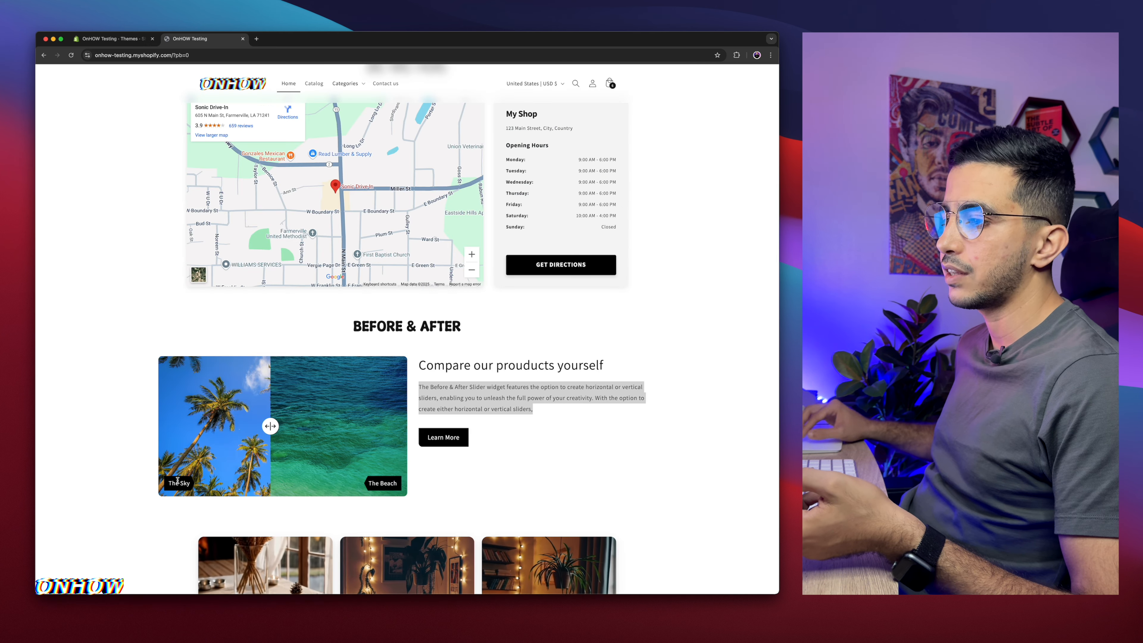
scroll(175, 487, up, 8)
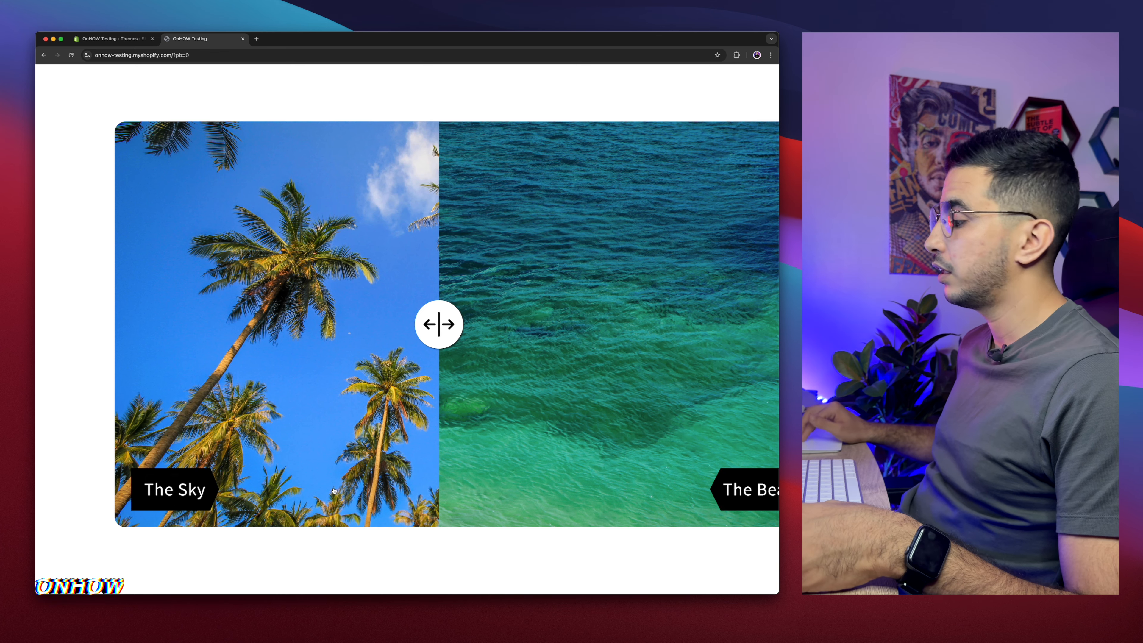
scroll(455, 447, down, 5)
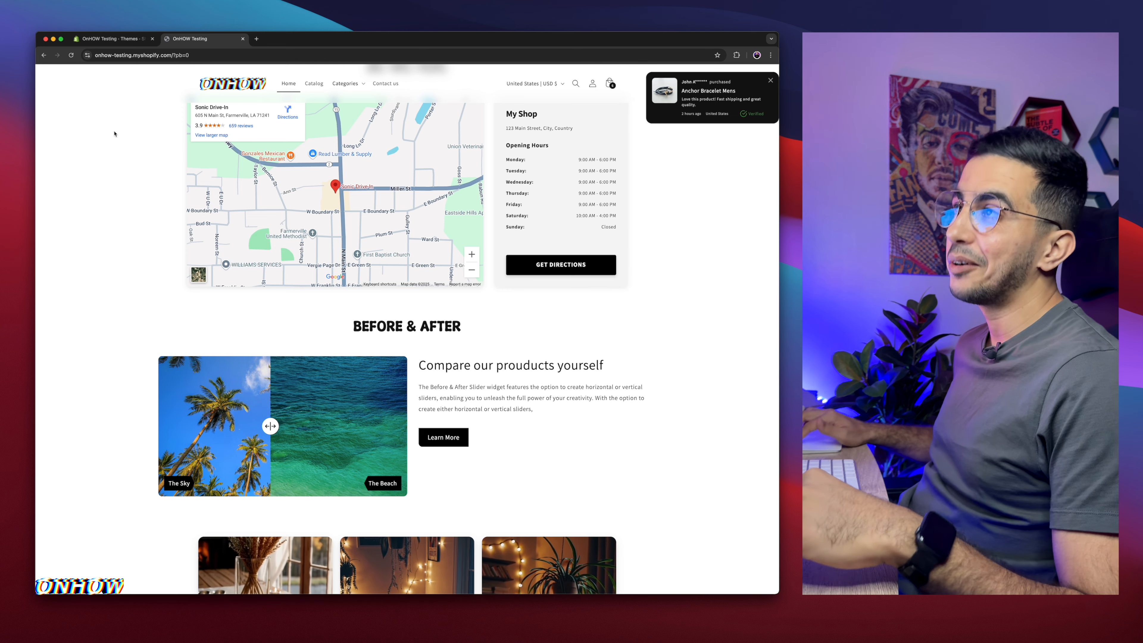
Reload the storefront home page and check the area between the store map and the product cards.
click(70, 55)
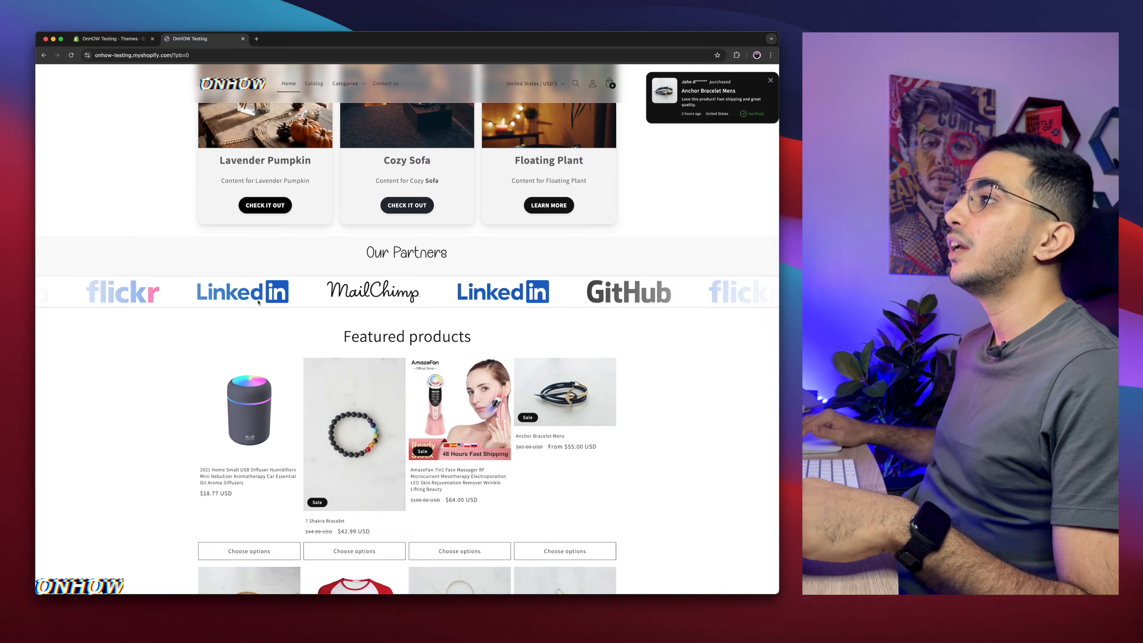
scroll(257, 301, up, 5)
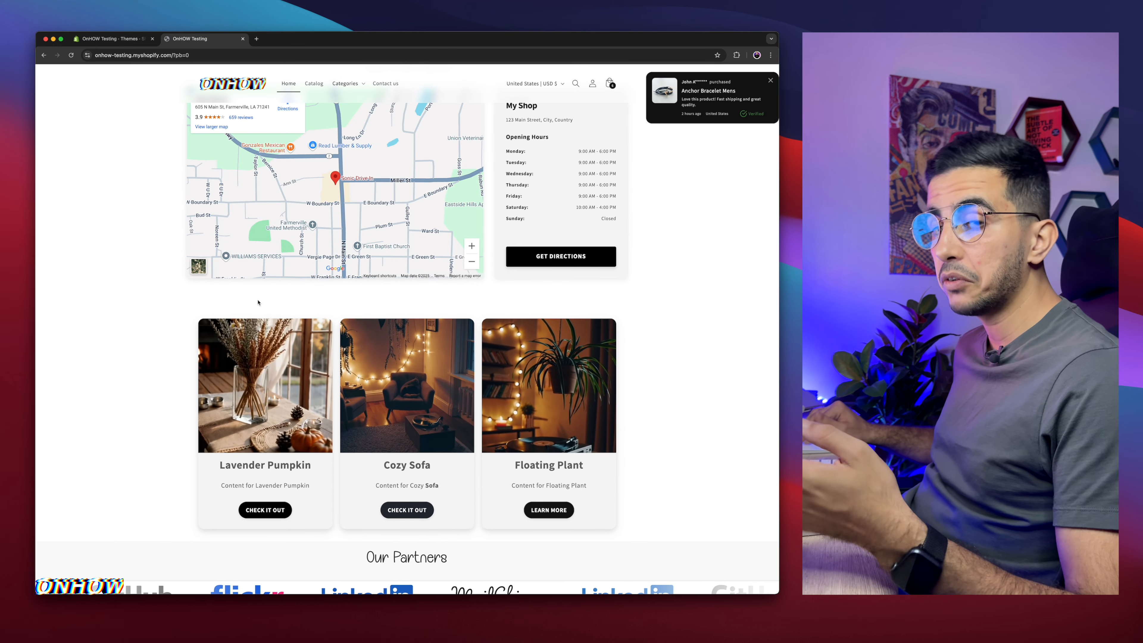
Leave the storefront for the admin Themes page, return to read the cart reminder popup, and dismiss it.
click(115, 40)
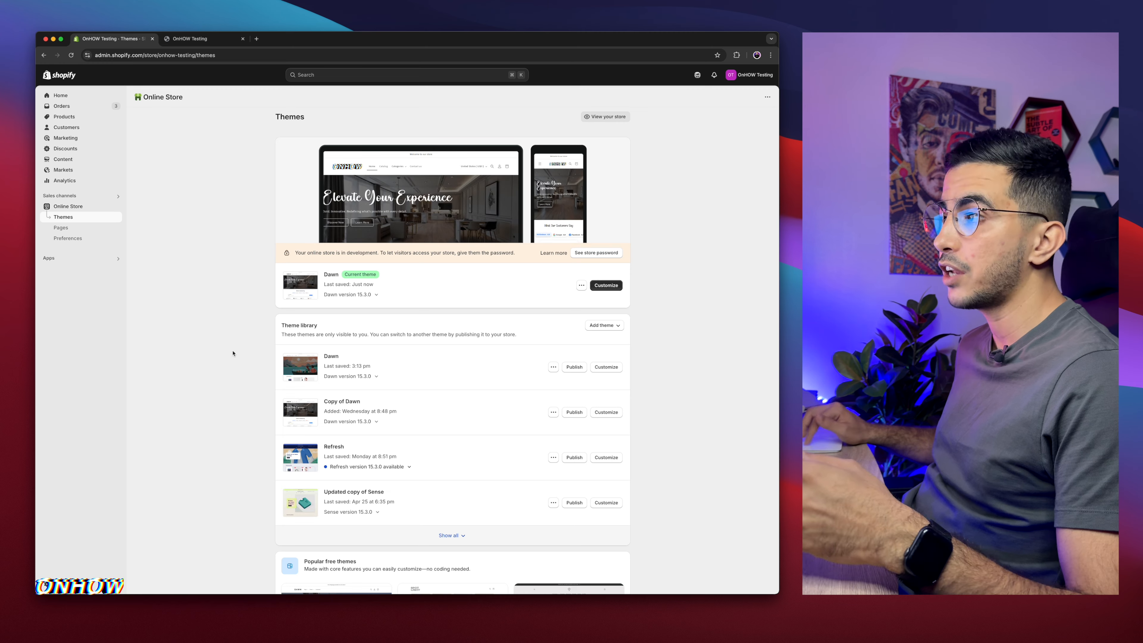
click(217, 38)
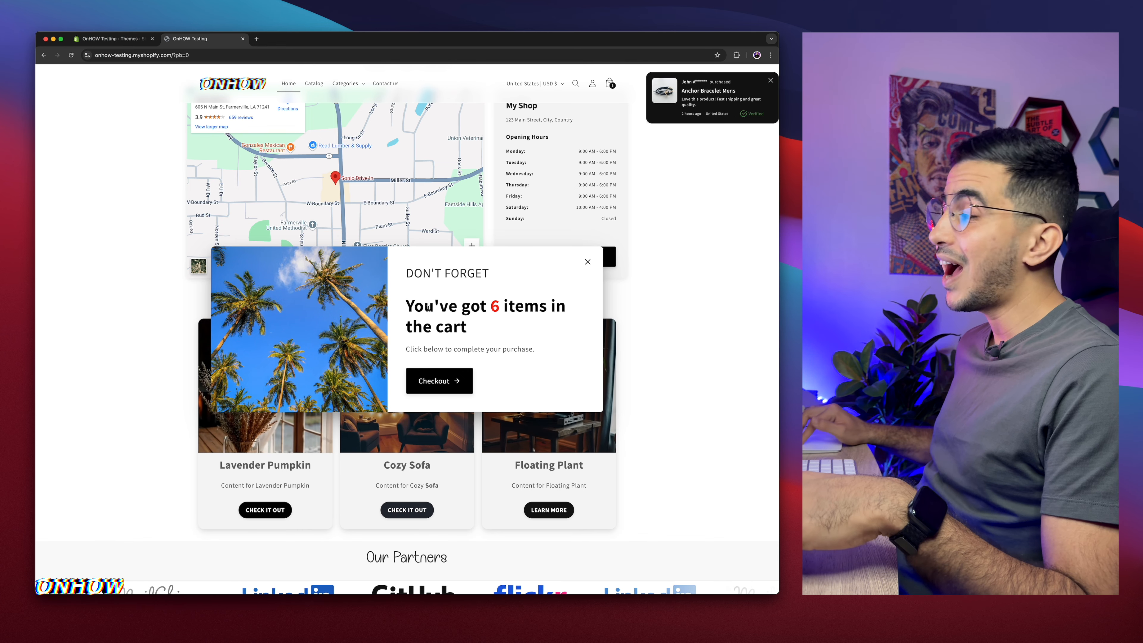
drag(407, 308, 508, 308)
click(510, 307)
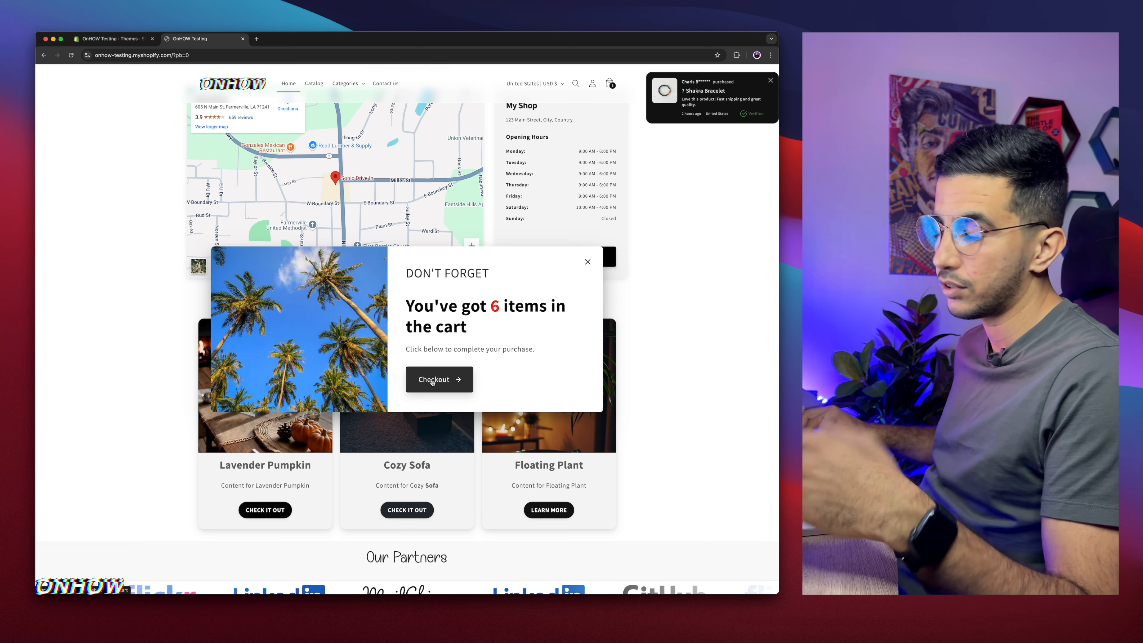
click(587, 261)
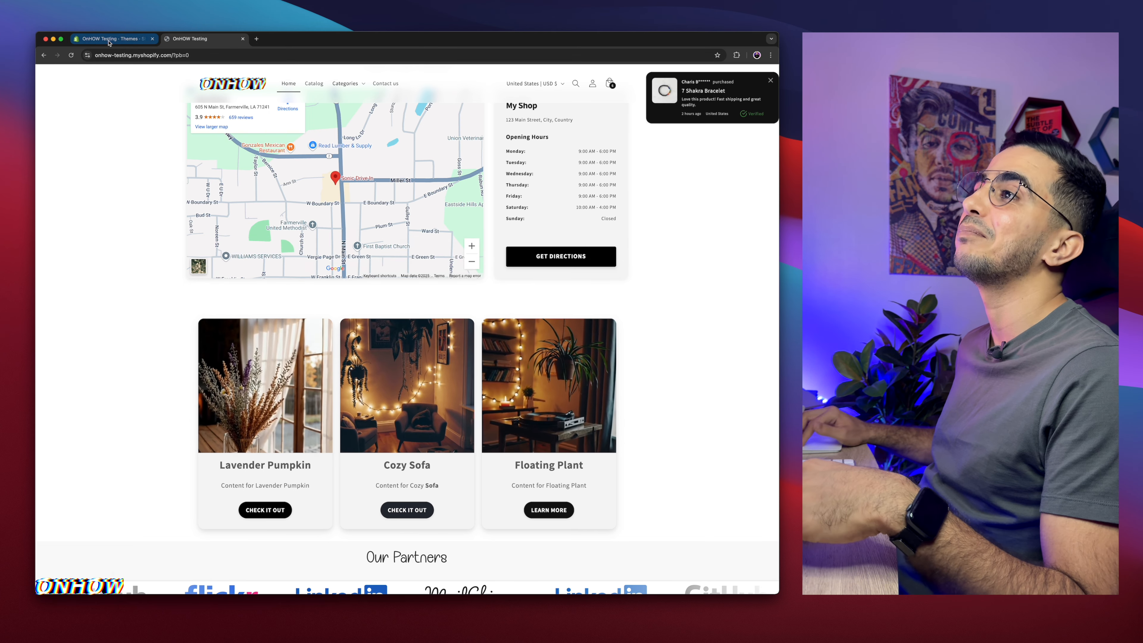
Switch to the Shopify admin Themes page and open the code editor for the current Dawn theme.
click(108, 41)
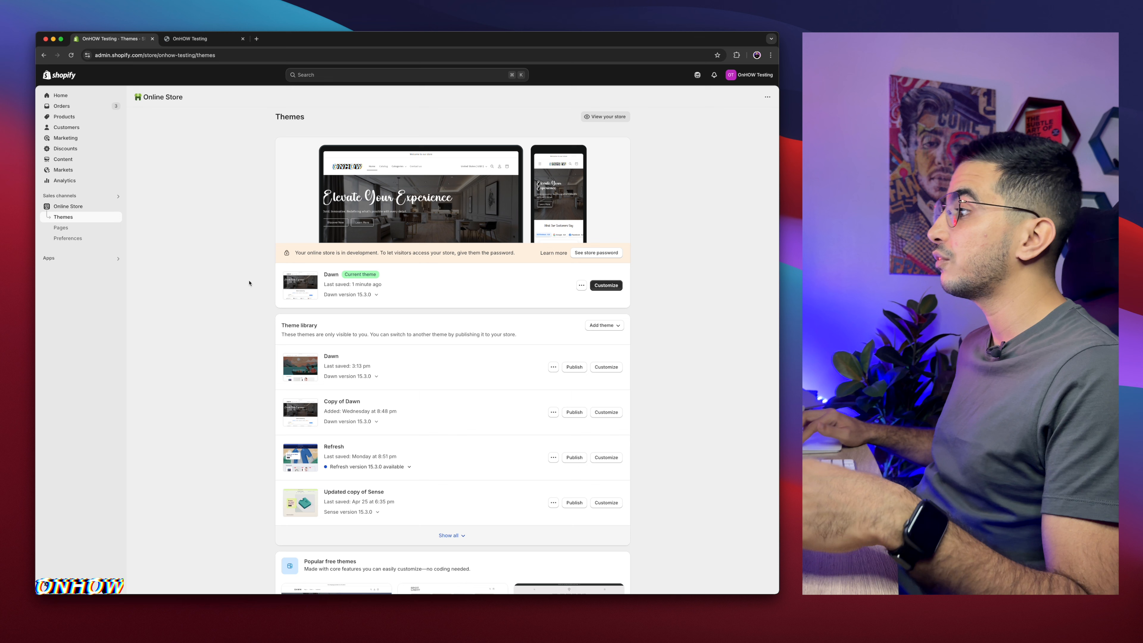
click(581, 286)
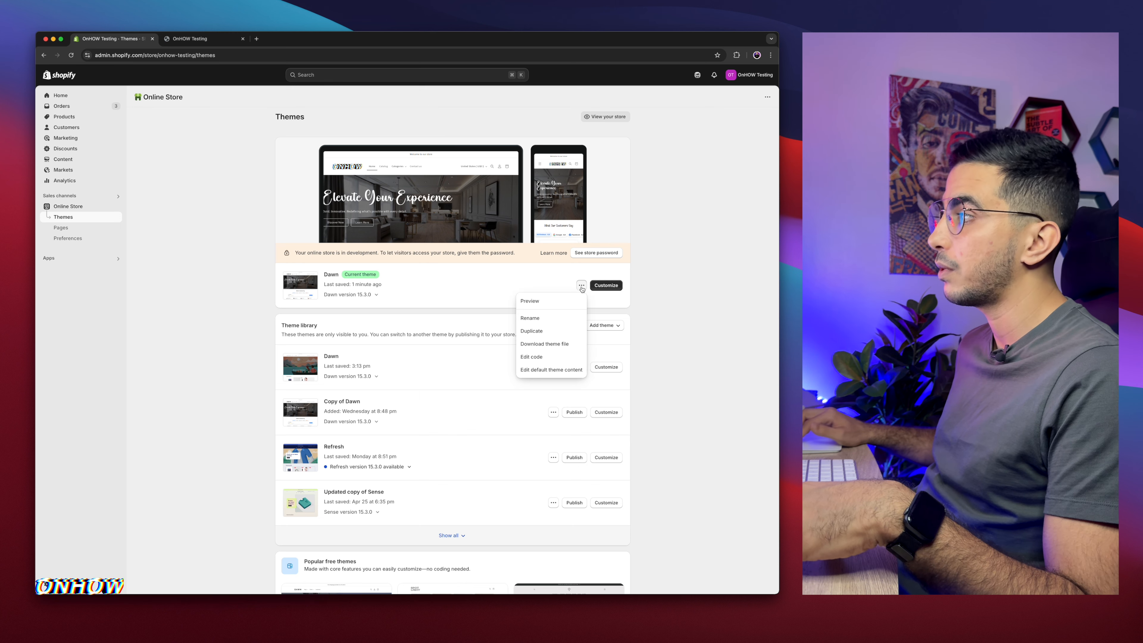
click(538, 357)
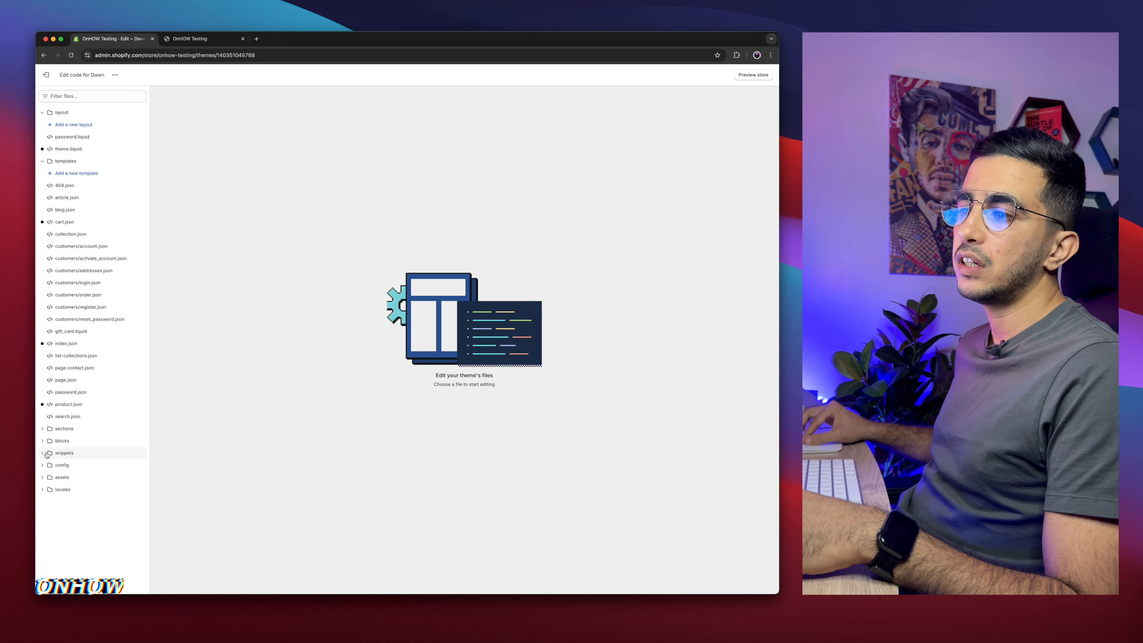
Create a new liquid section file named before-after in the theme's sections folder.
scroll(48, 454, up, 5)
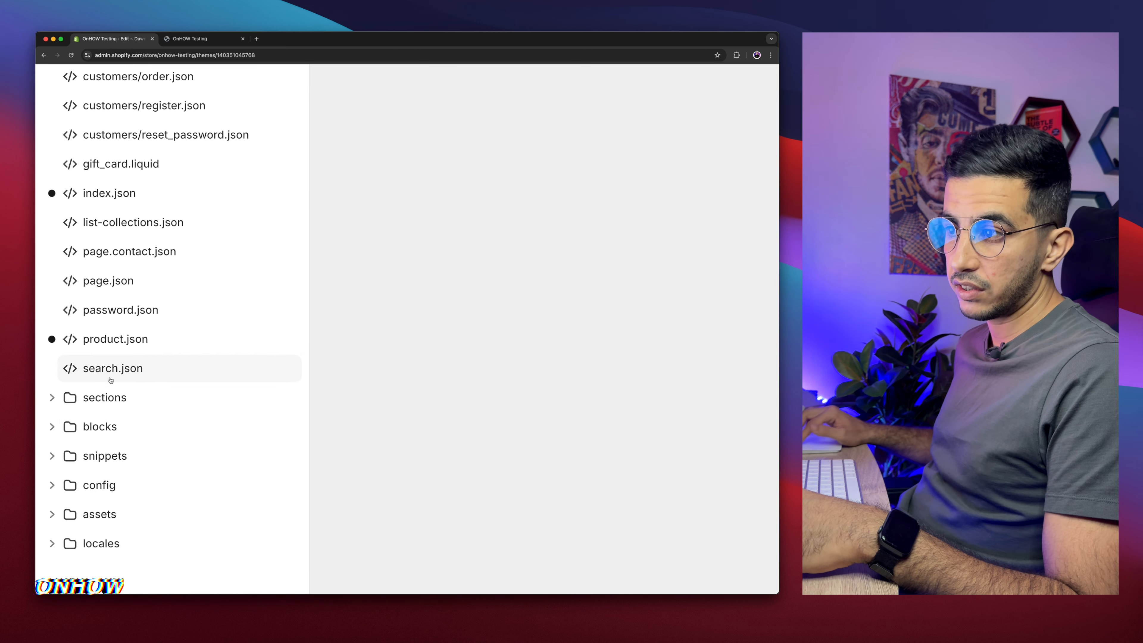
click(99, 397)
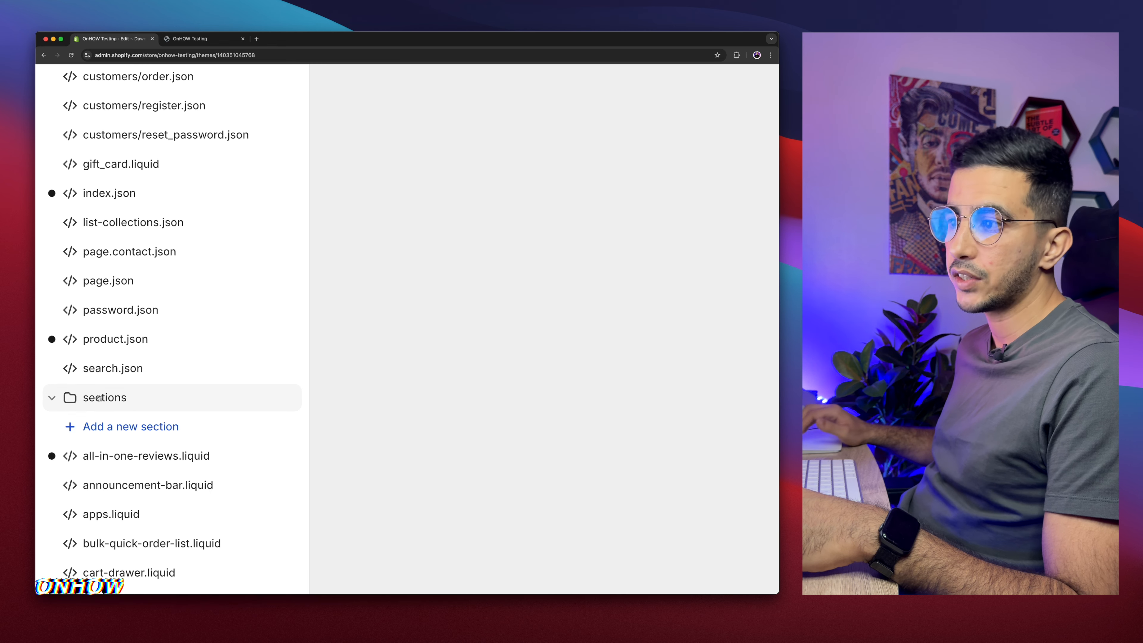
click(116, 426)
scroll(293, 345, down, 5)
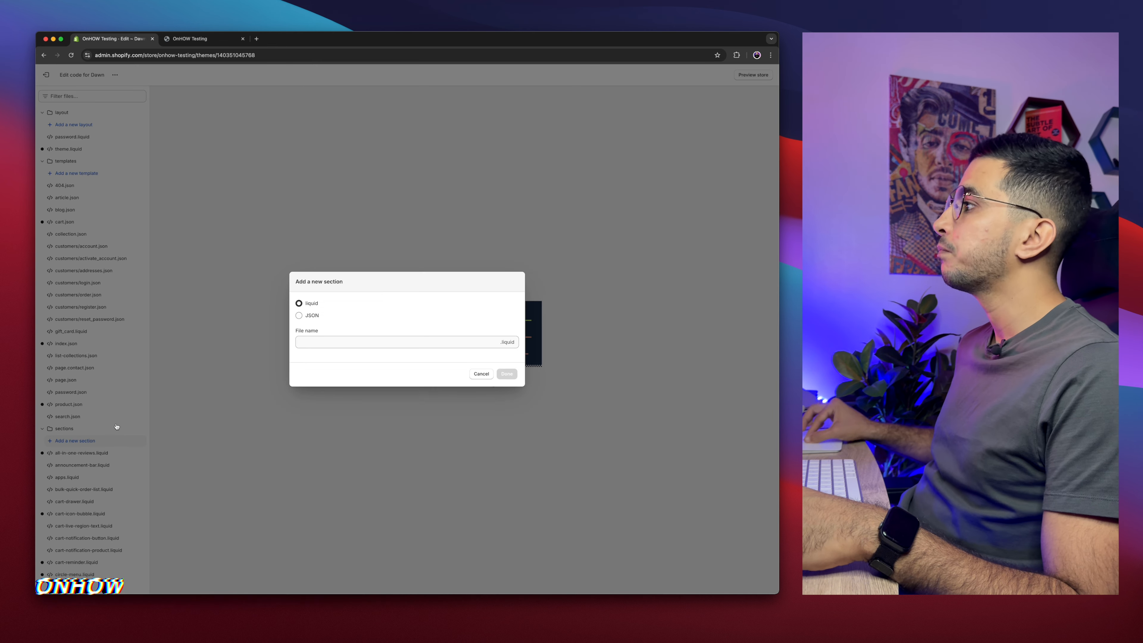
click(334, 340)
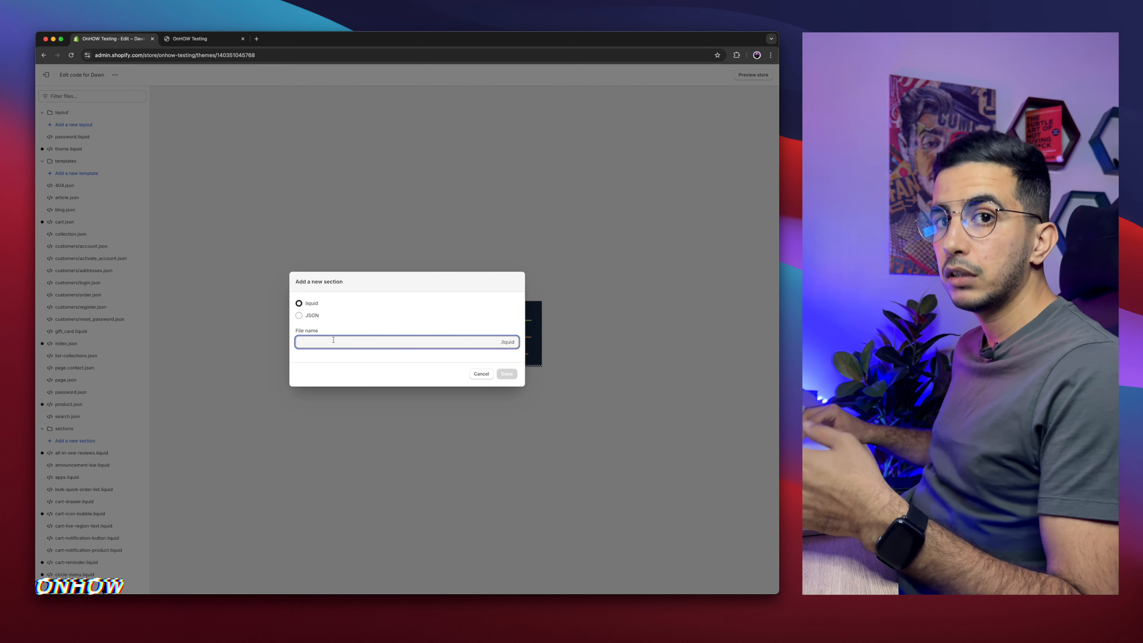
text(b)
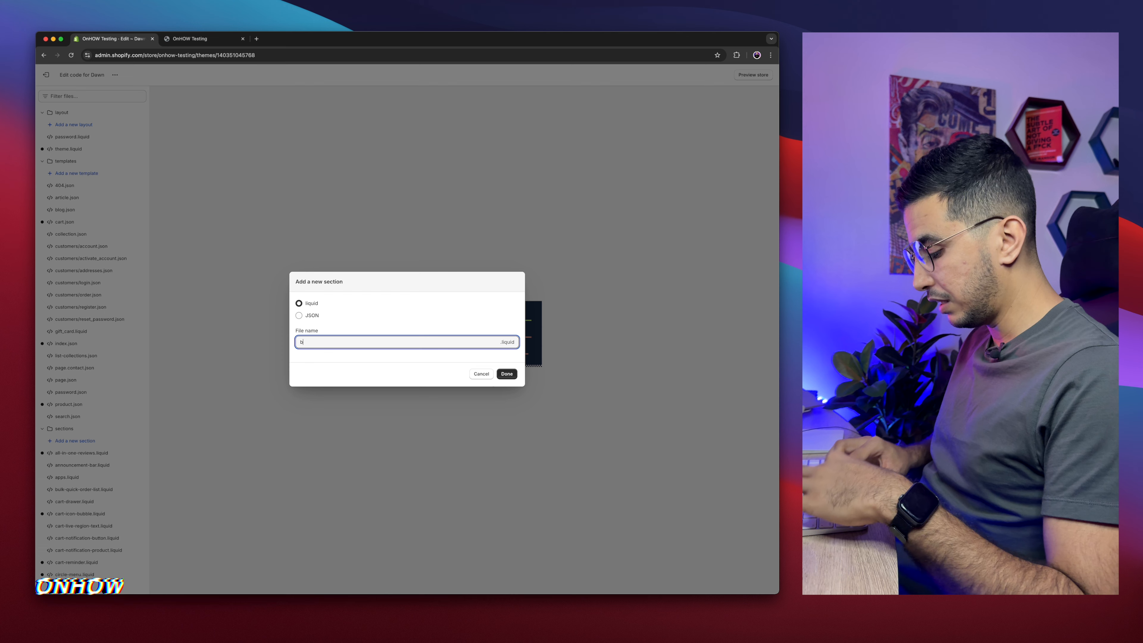
text(efore-after)
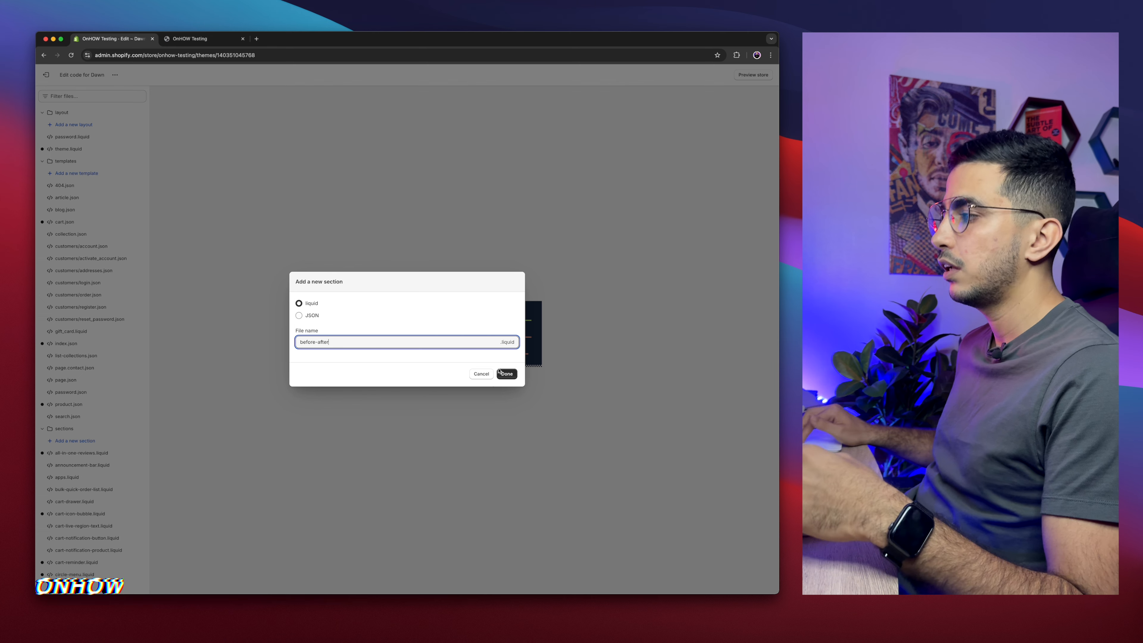
click(516, 374)
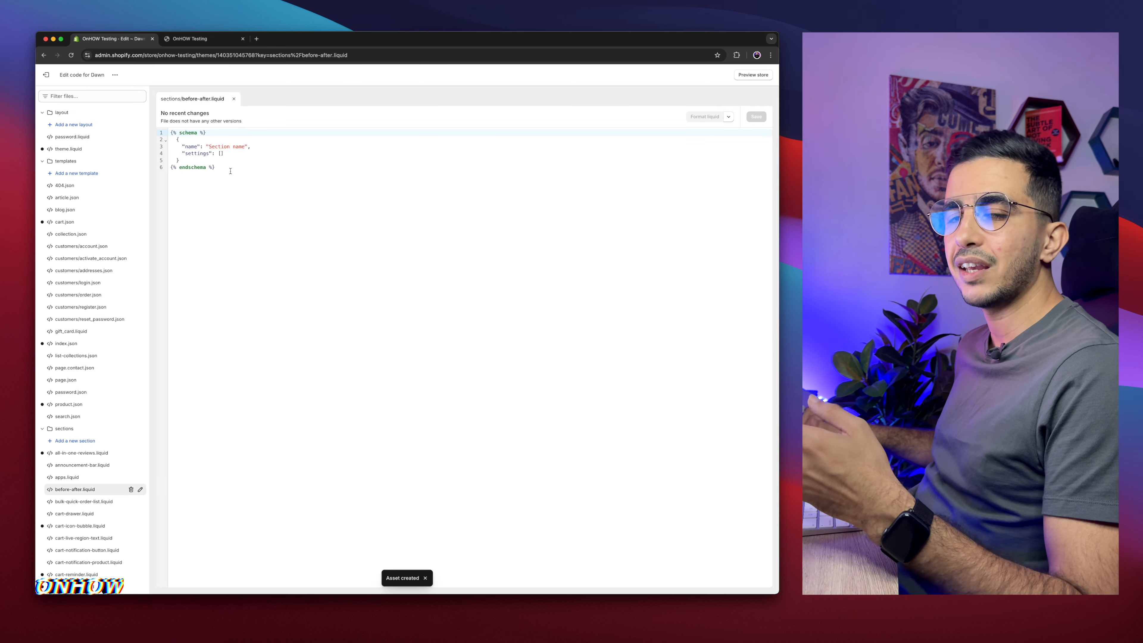
Replace the default schema code in before-after.liquid with the copied Before & After slider code and save the file.
key(super+a)
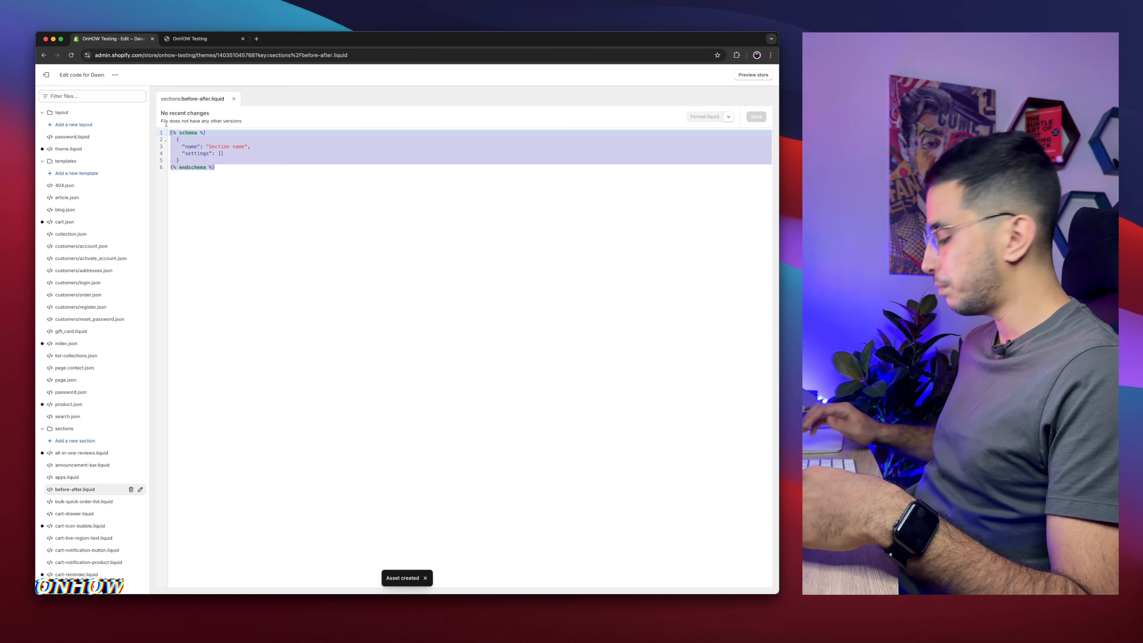
key(BackSpace)
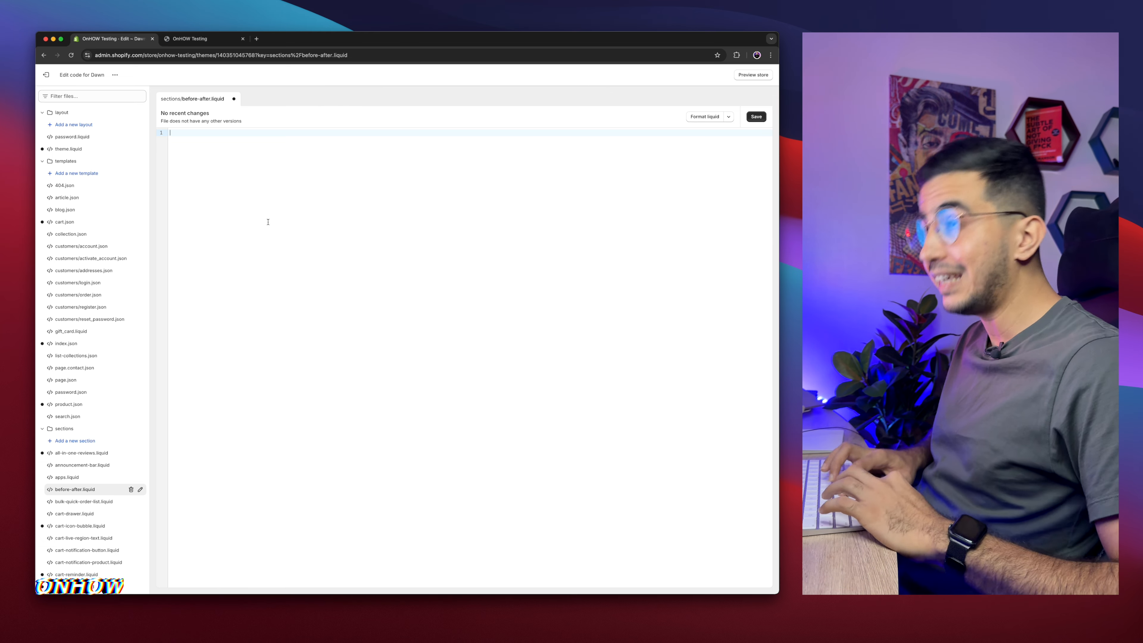
key(super+v)
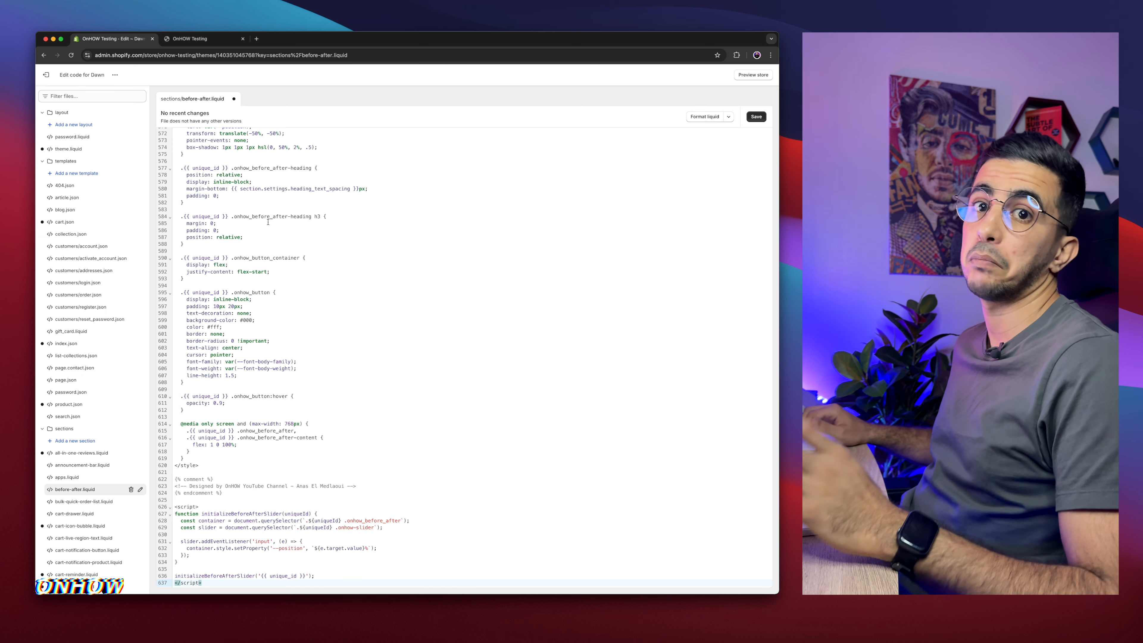
click(758, 117)
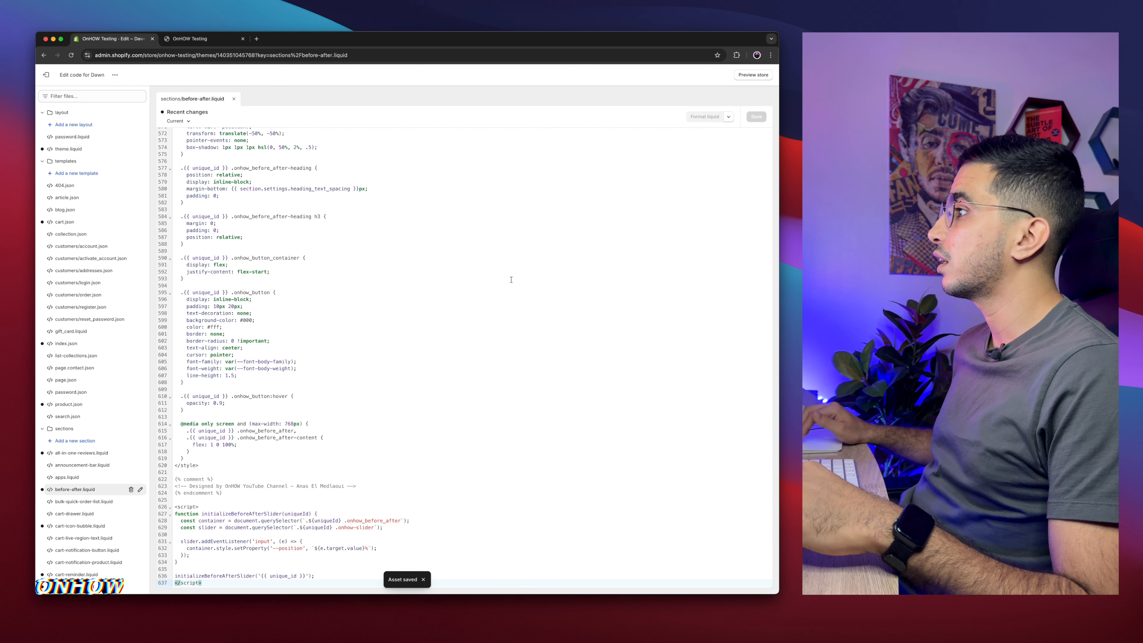
Open the customizer for the current Dawn theme and search the sections available below the video banner for "bef", without adding one.
click(46, 75)
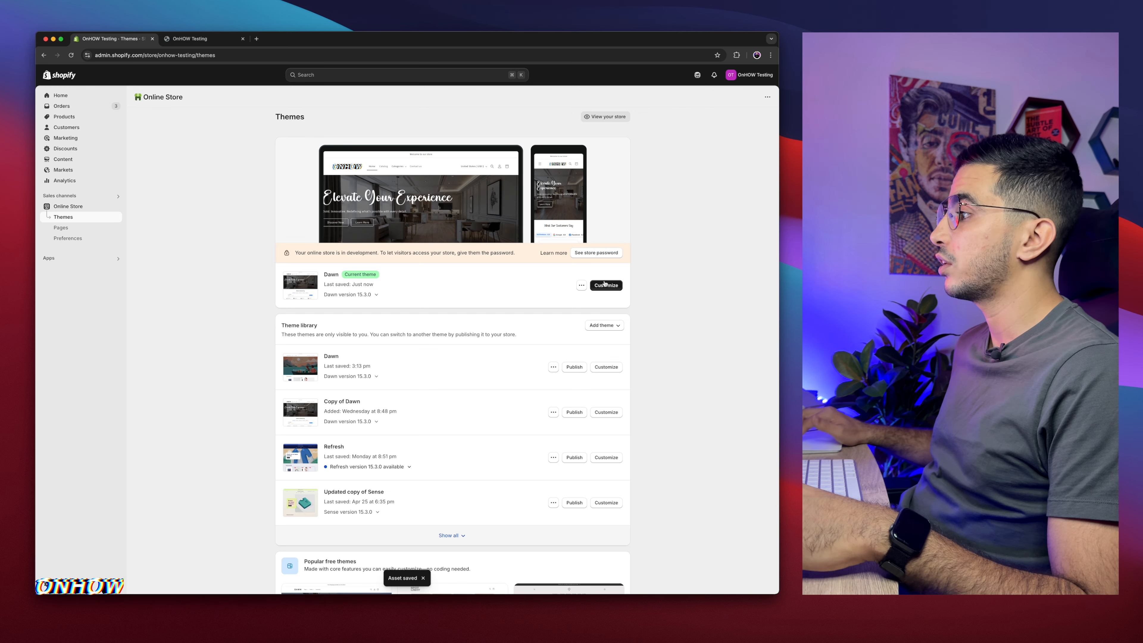
click(605, 285)
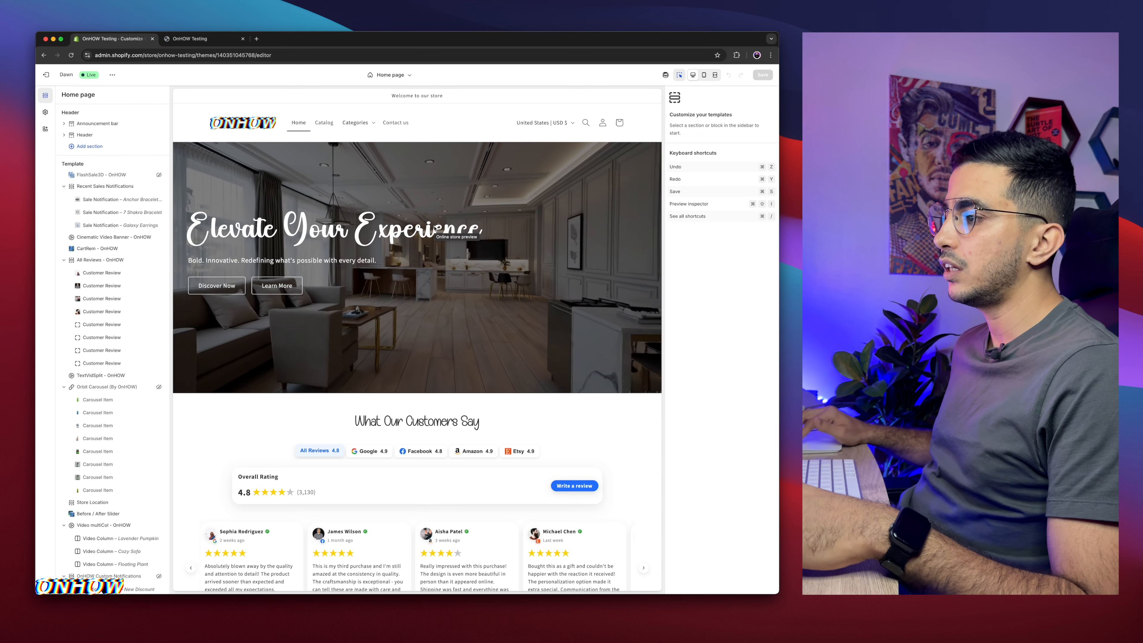
scroll(415, 322, down, 3)
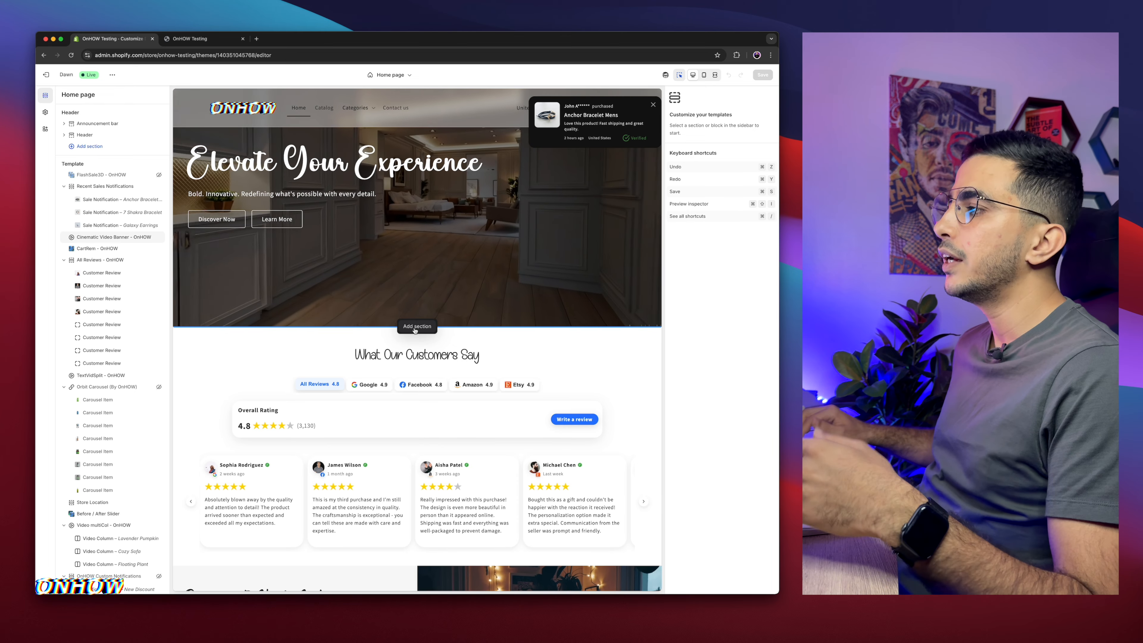
click(415, 327)
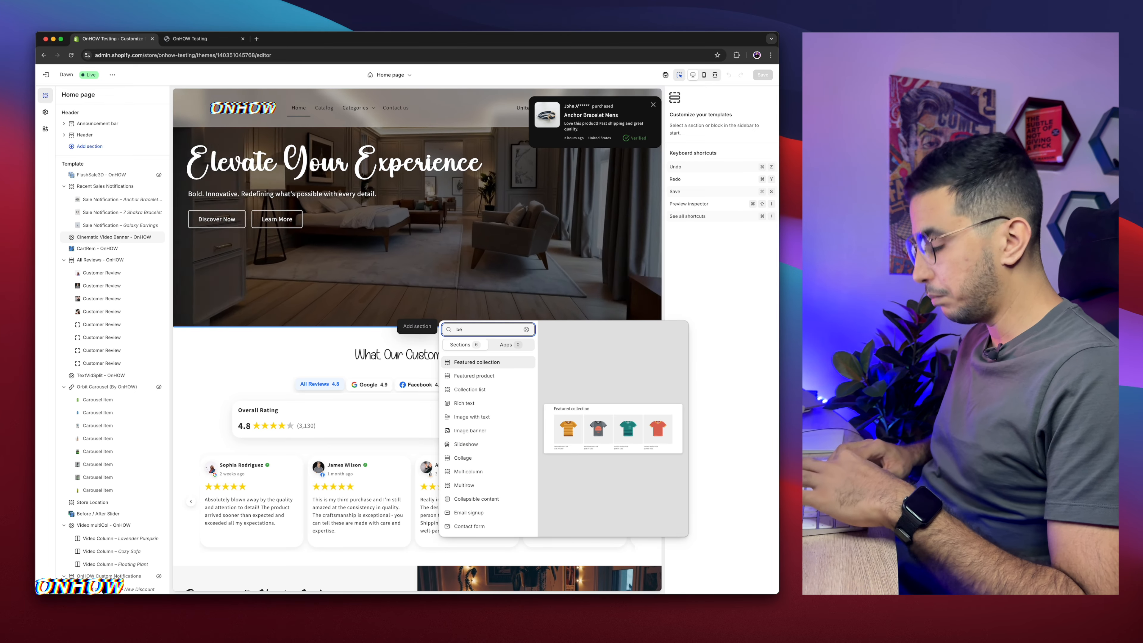
text(bef)
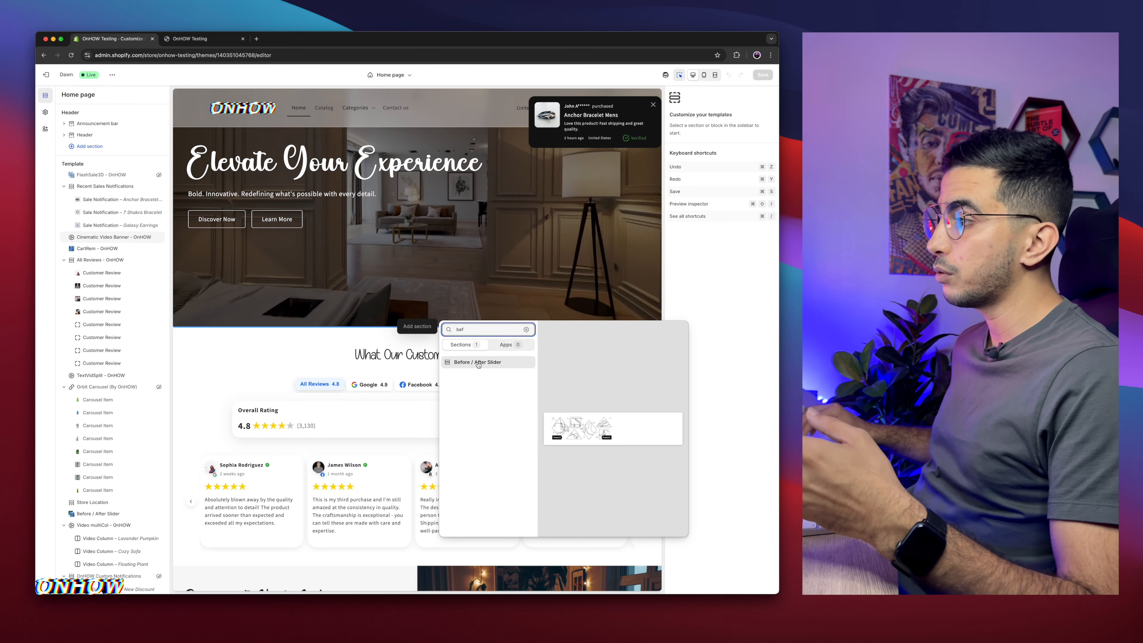
click(251, 355)
Open the settings of the existing Before / After Slider section at its main heading, below the store map.
scroll(251, 356, down, 15)
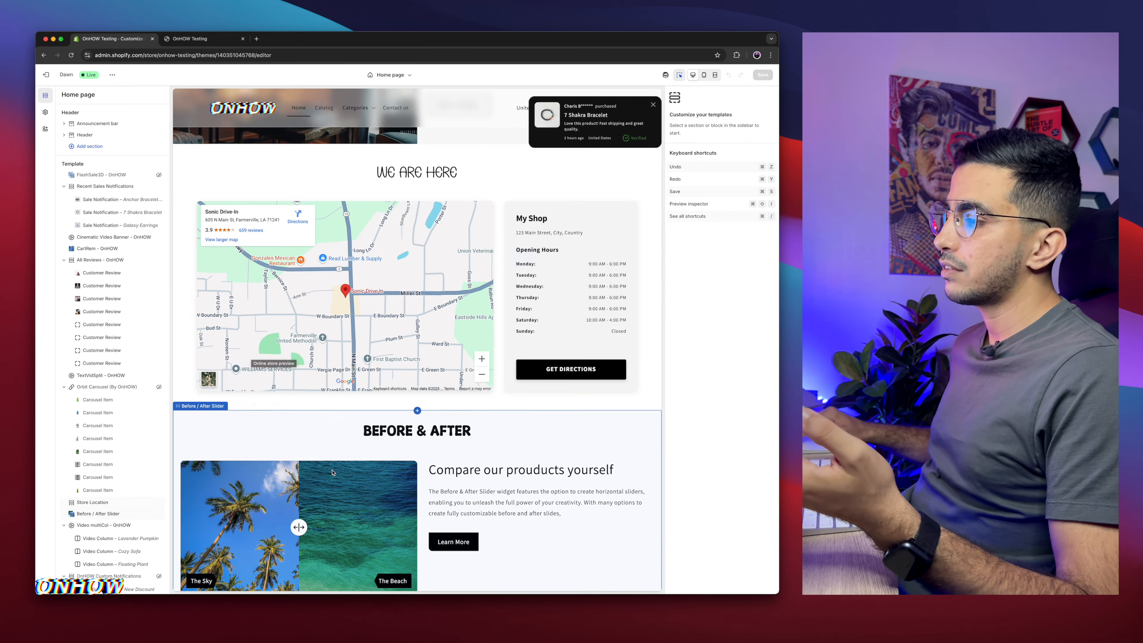
scroll(324, 274, down, 4)
click(325, 275)
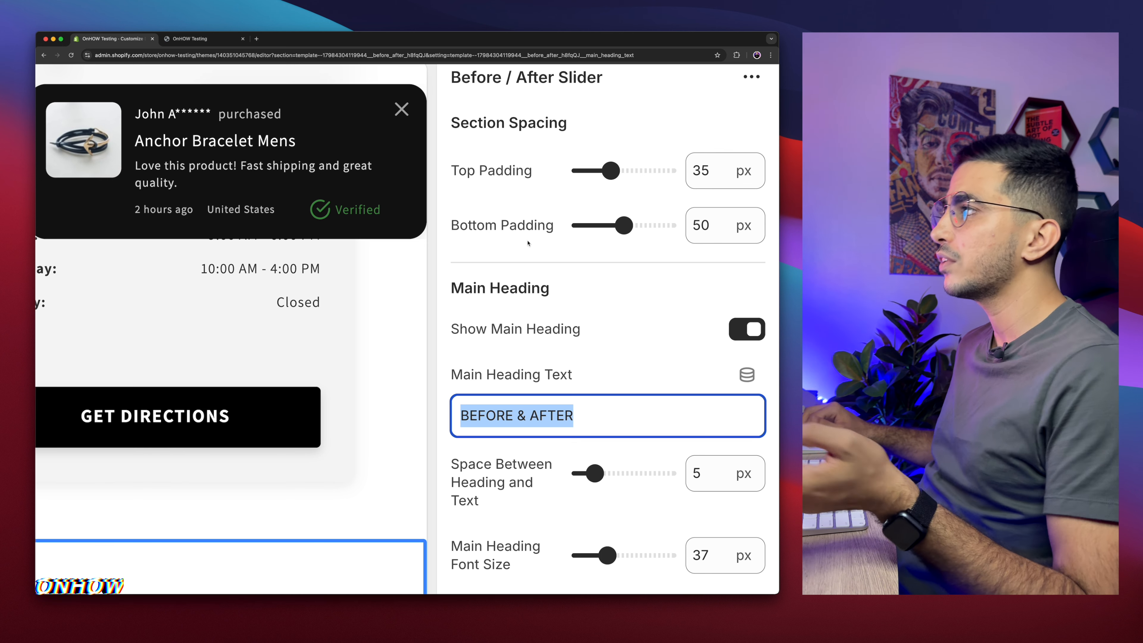
Hide the slider section's main heading and show it again.
scroll(531, 270, down, 3)
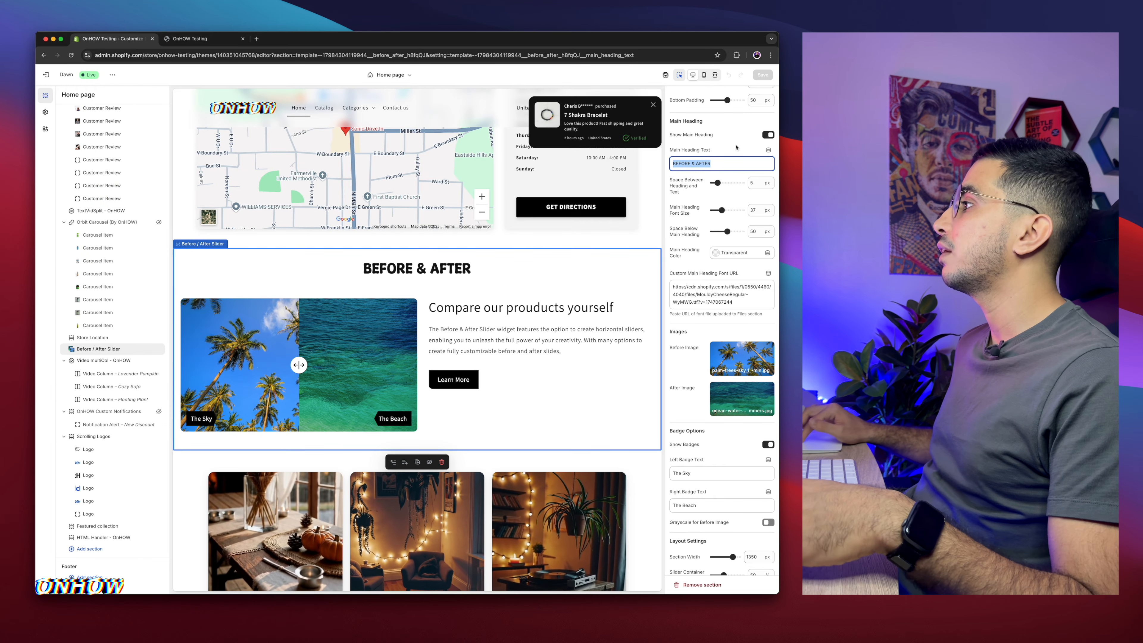
click(768, 134)
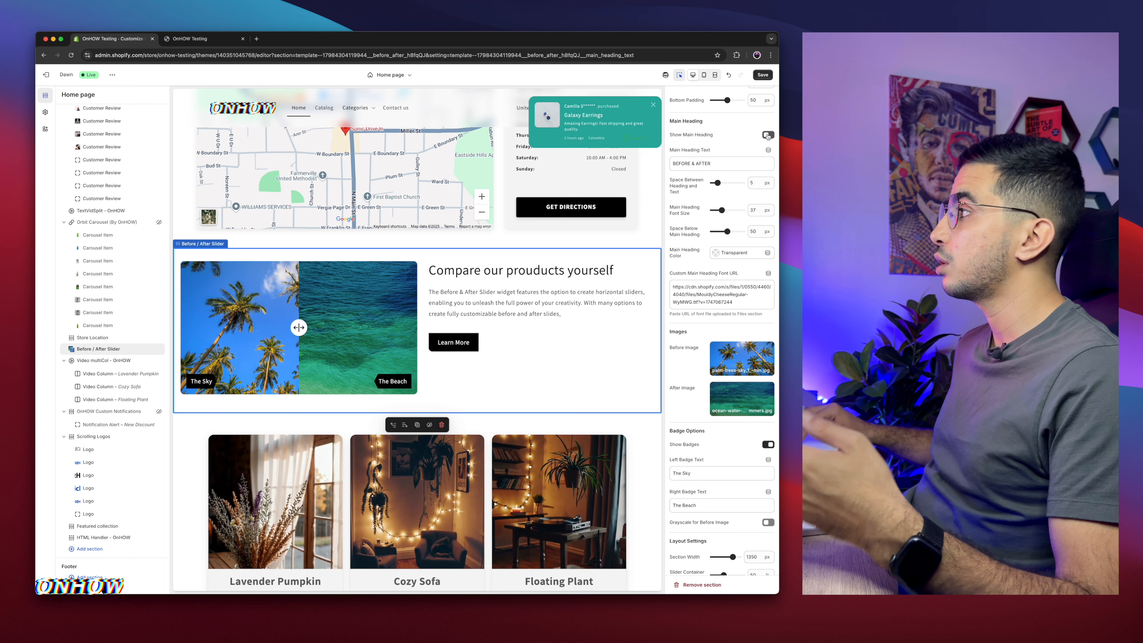
click(768, 134)
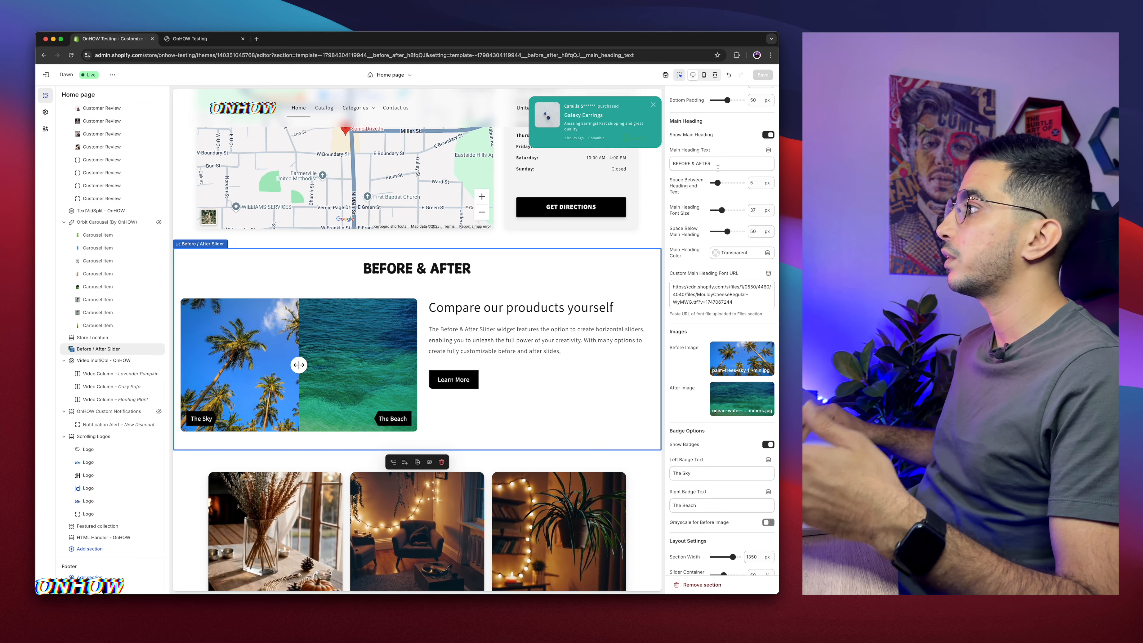
Set the space between heading and text to 0 px, and try a 58 px main heading font size before settling on 40 px.
triple_click(719, 165)
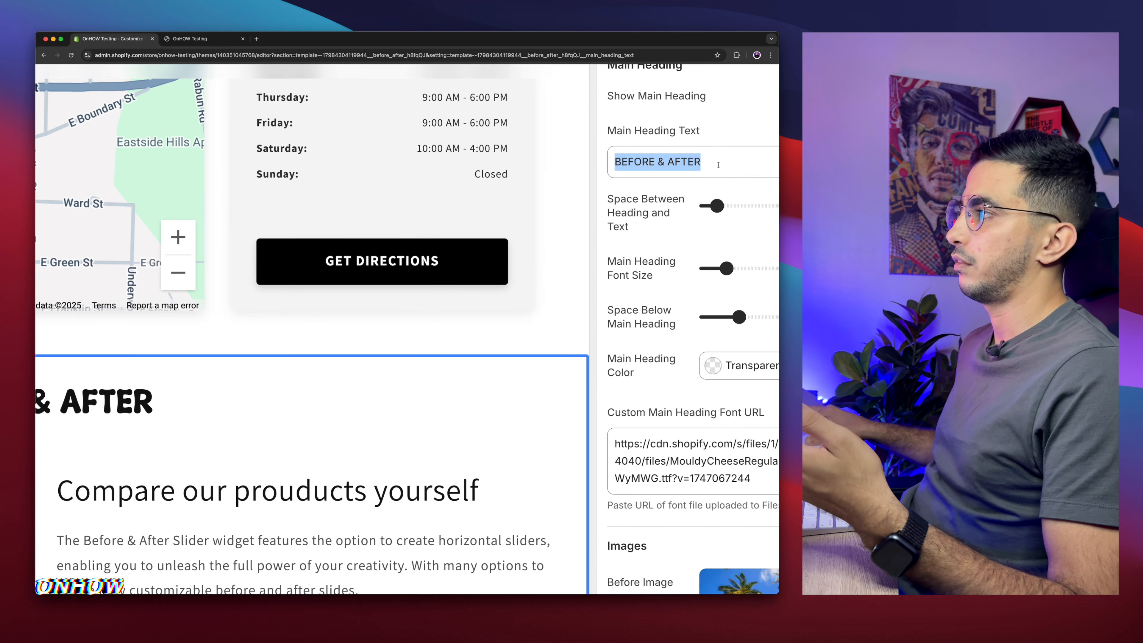
scroll(719, 165, up, 5)
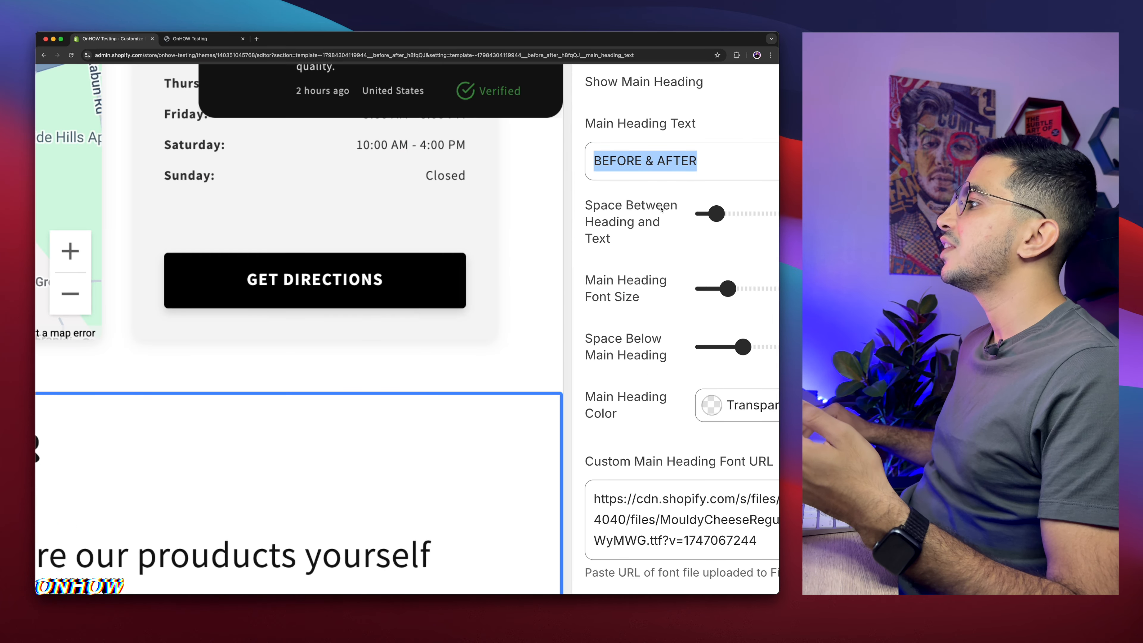
scroll(661, 208, right, 2)
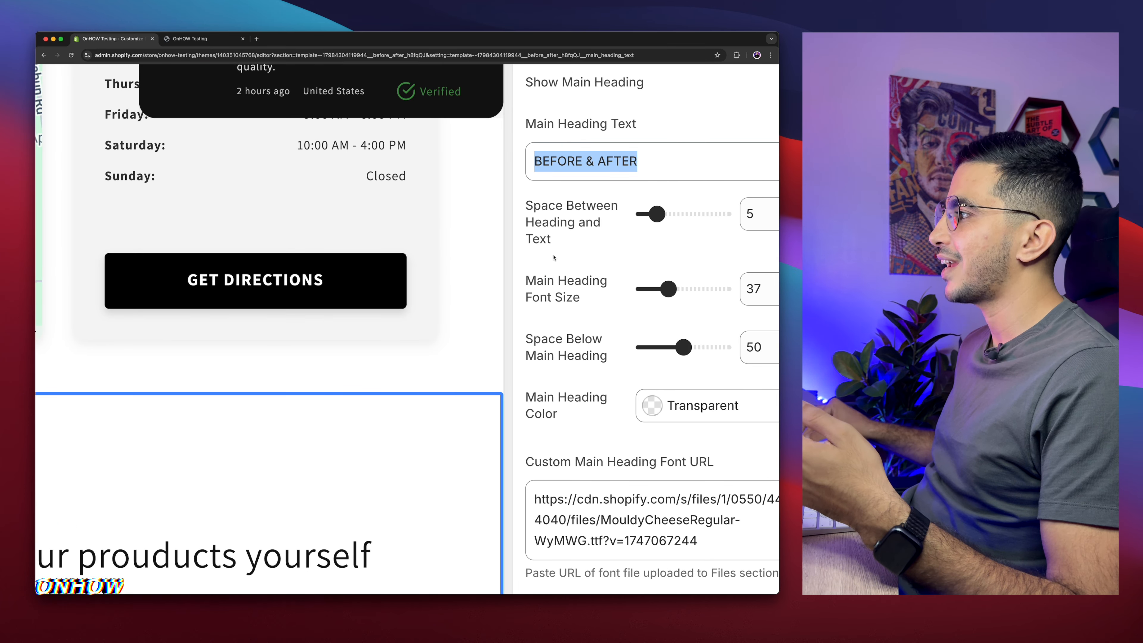
scroll(554, 257, down, 10)
scroll(497, 319, up, 10)
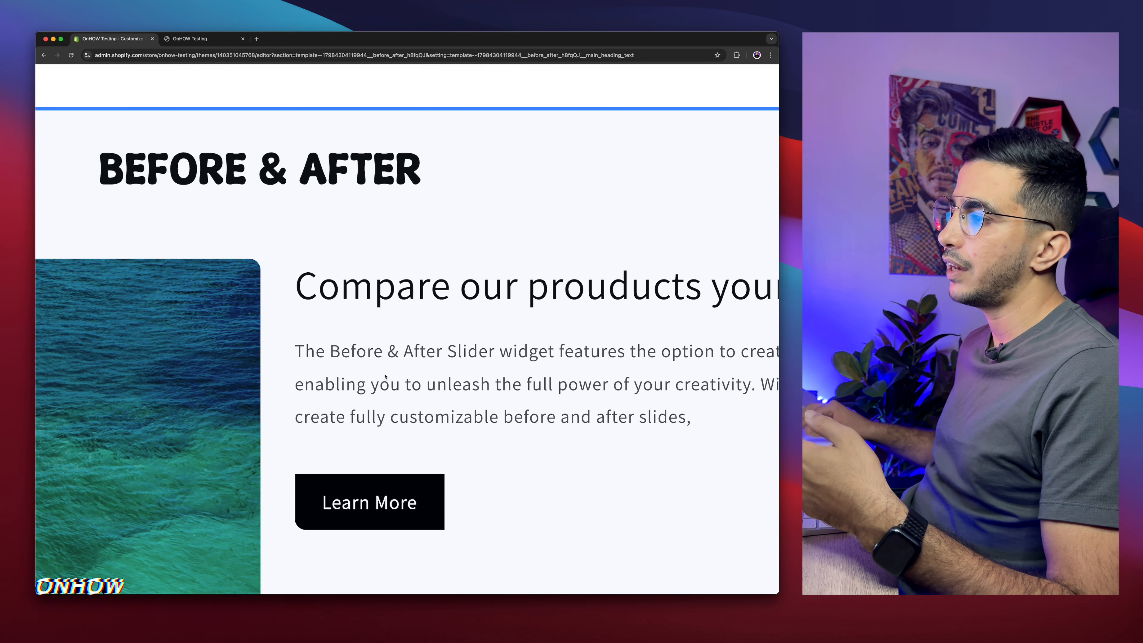
scroll(491, 317, down, 10)
mouse_move(718, 183)
mouse_down()
mouse_move(732, 183)
mouse_move(712, 182)
mouse_up()
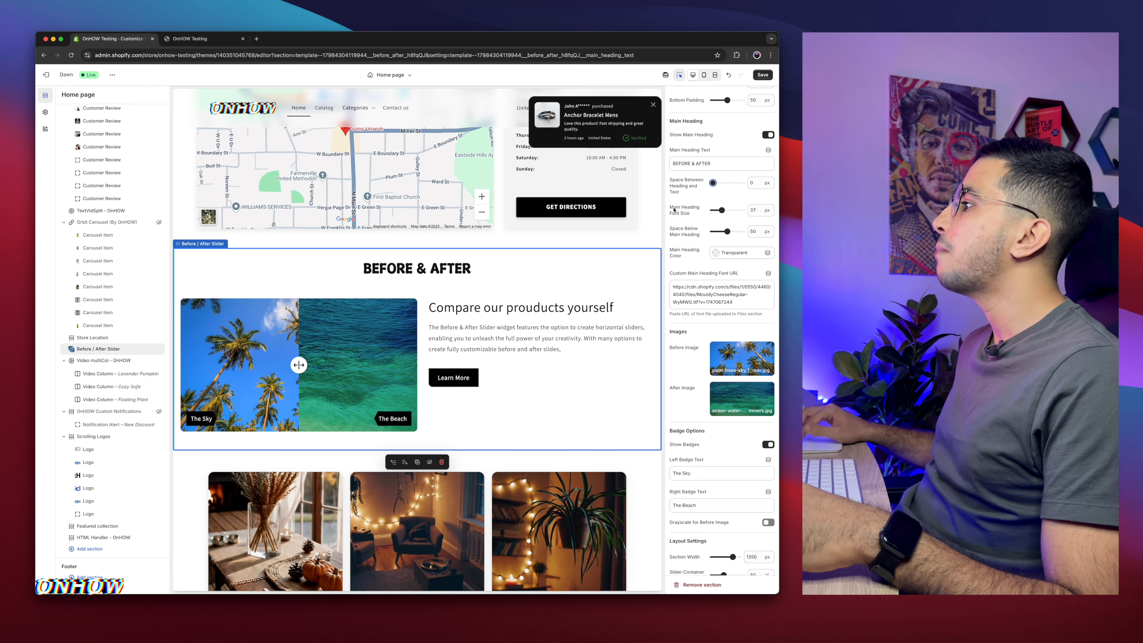
drag(722, 210, 732, 210)
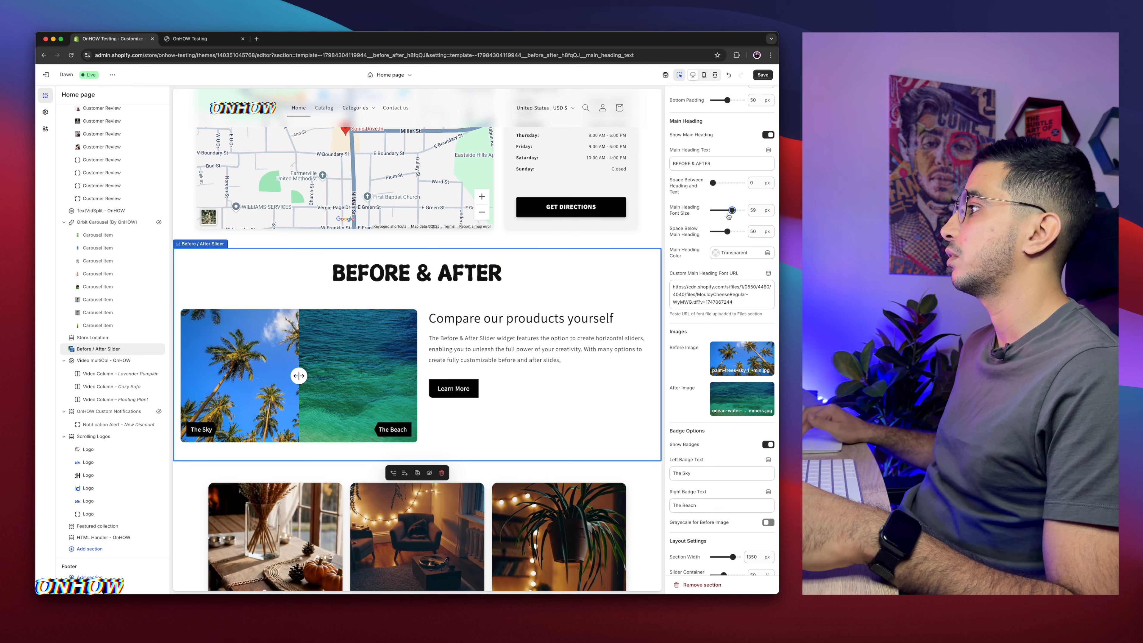
drag(733, 210, 723, 210)
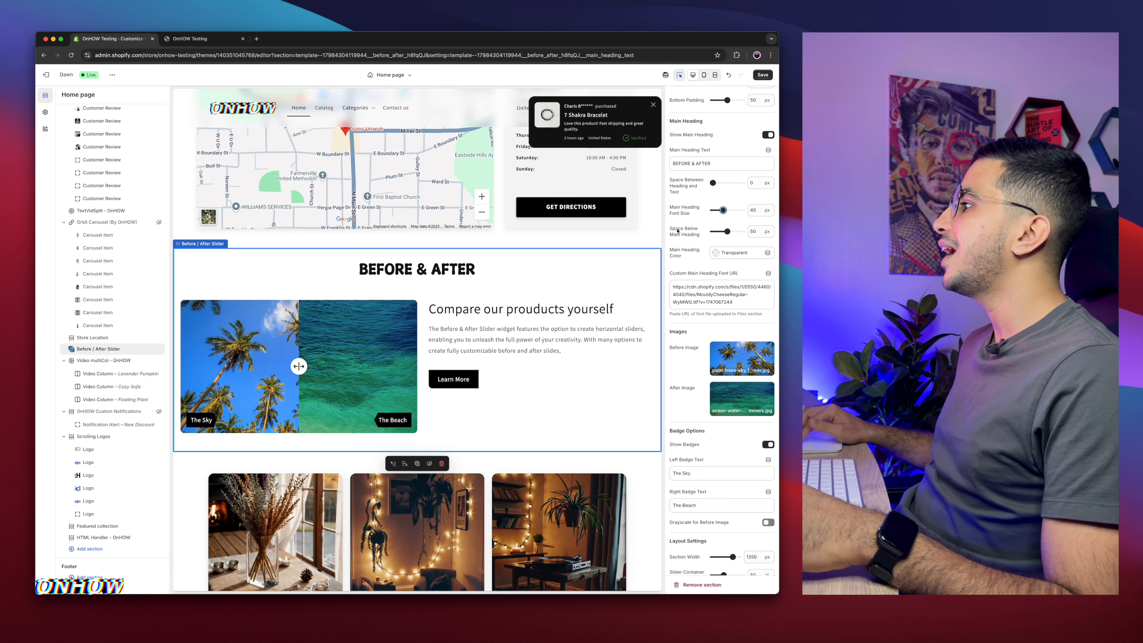
Try a space of 100 px below the main heading, and return it to 50 px.
drag(678, 231, 707, 239)
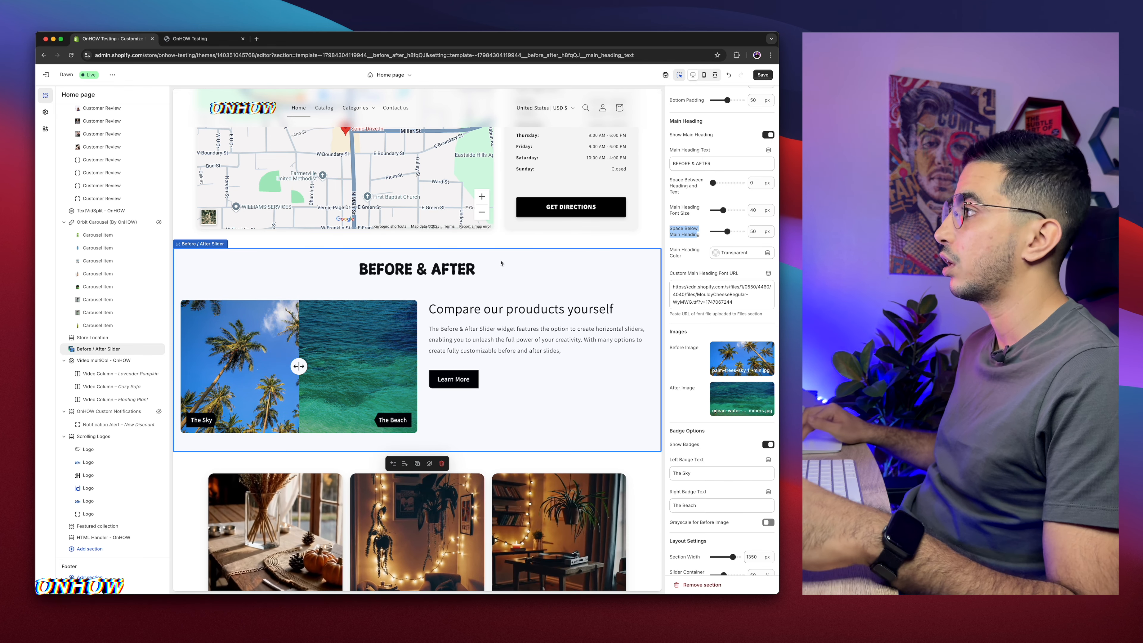
drag(729, 231, 742, 233)
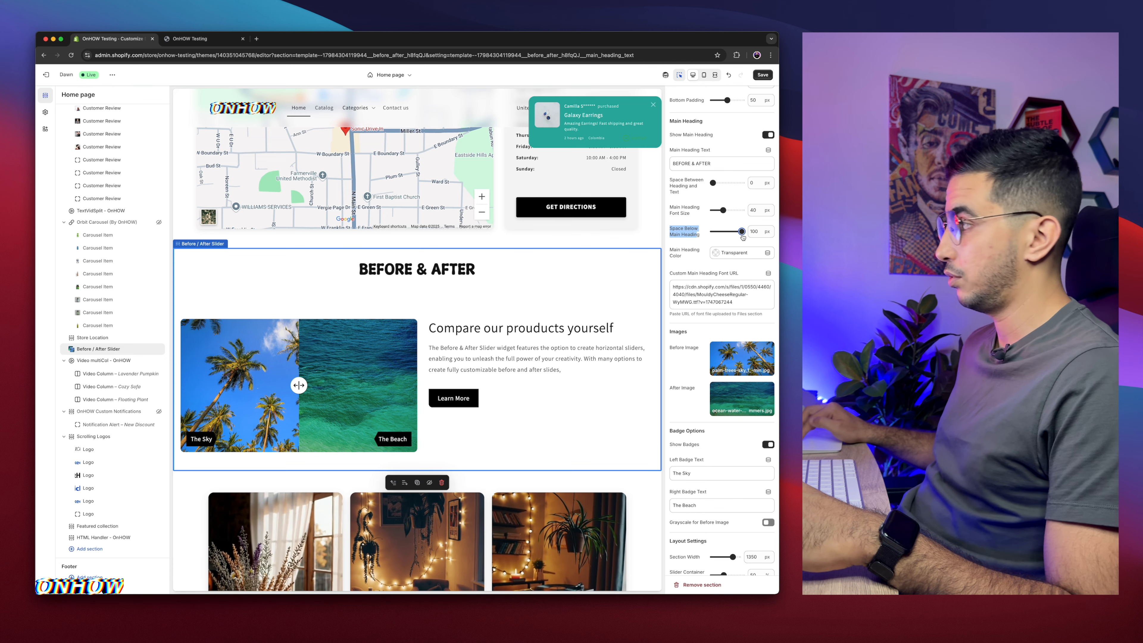
drag(742, 233, 727, 233)
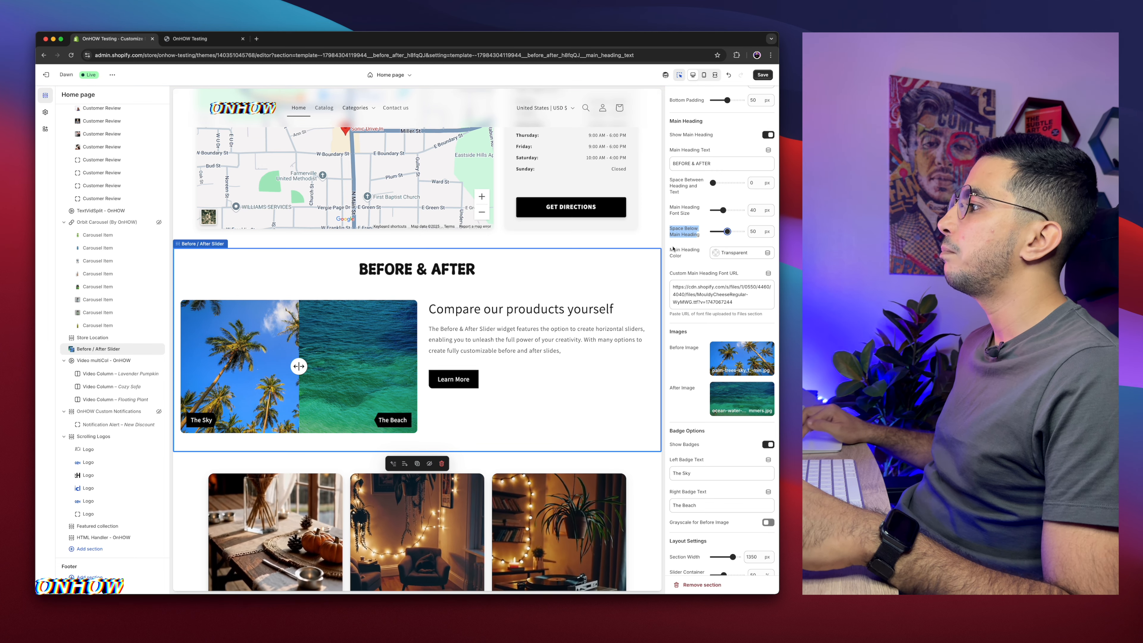
Open the store admin's Files page in a new browser tab and locate the copy-link option for the uploaded Ramidots font file.
triple_click(687, 253)
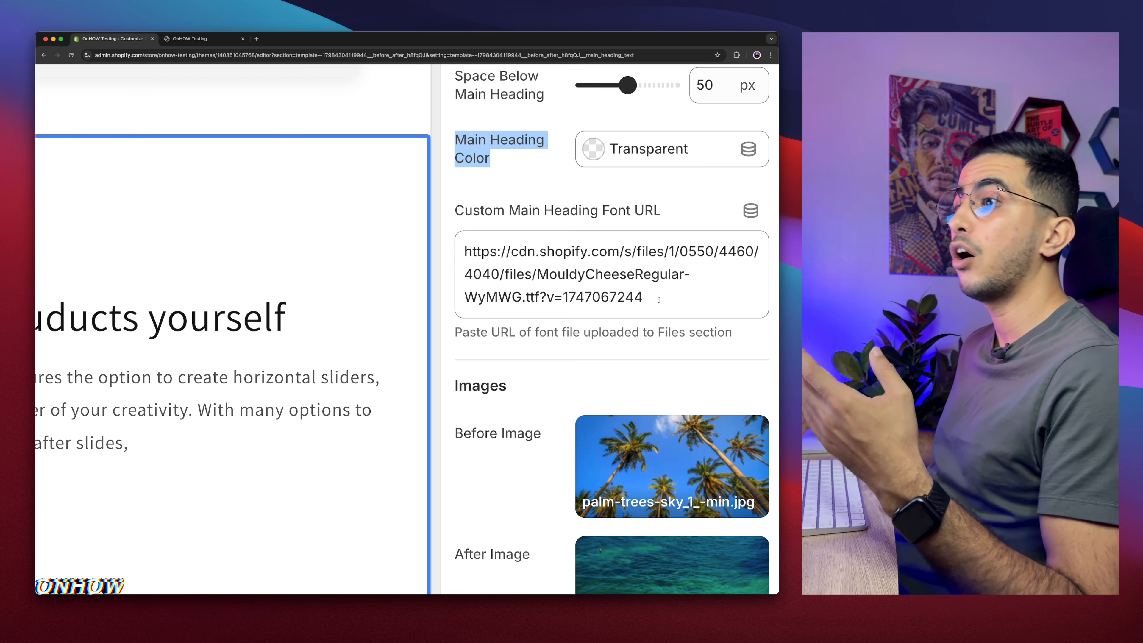
click(257, 40)
text(admin.shopify.com/store/onhow-testing/themes)
key(Return)
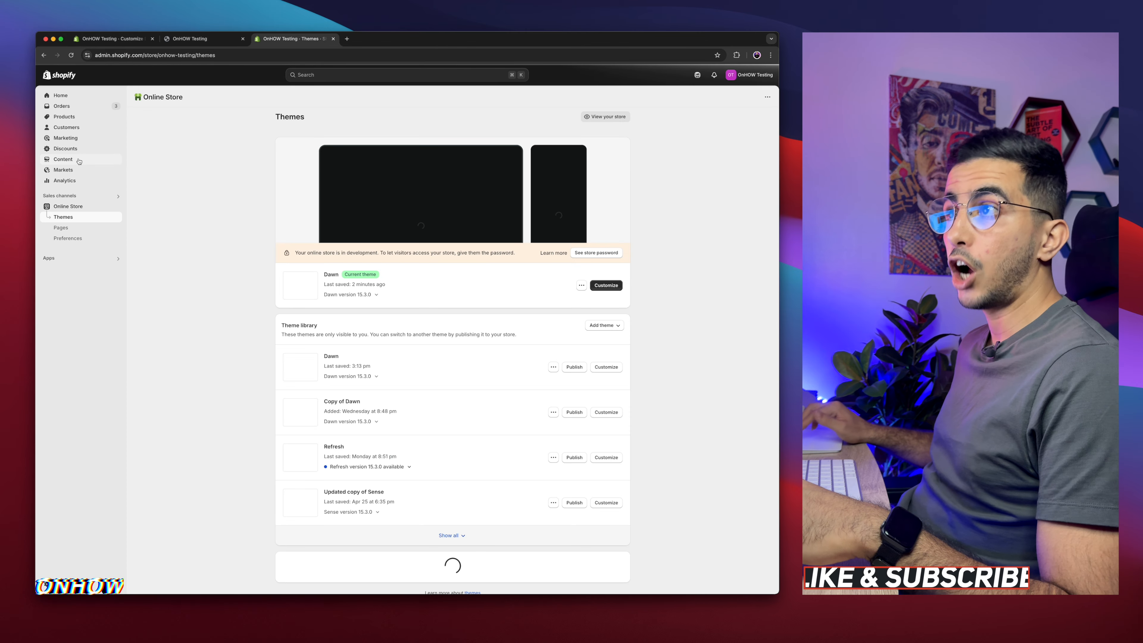
click(63, 159)
click(65, 184)
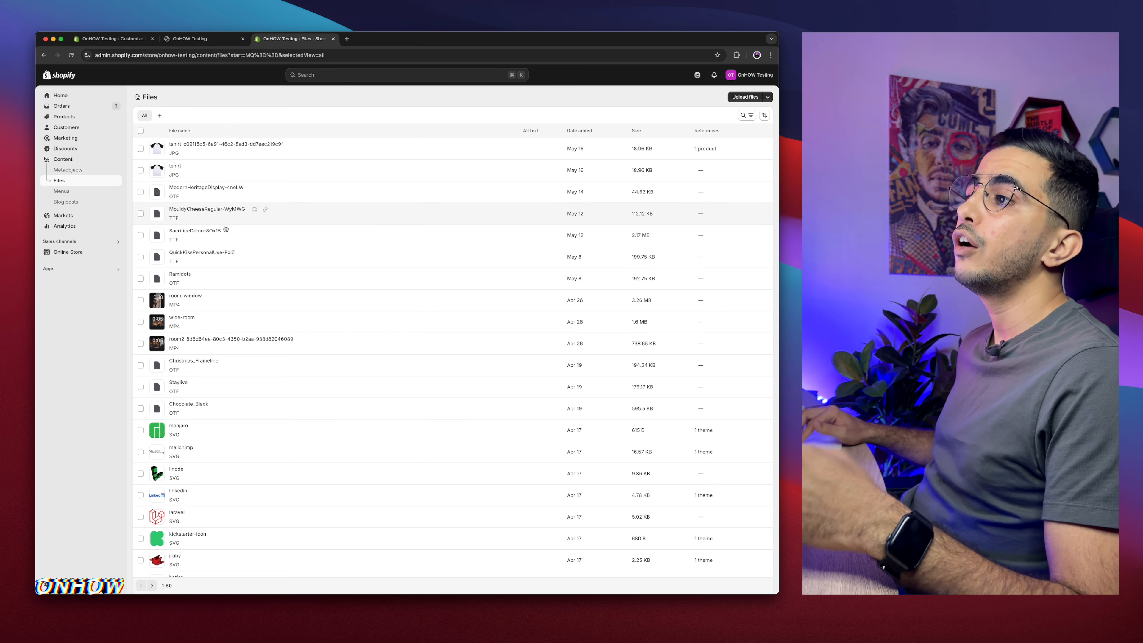
mouse_move(221, 233)
scroll(221, 233, up, 5)
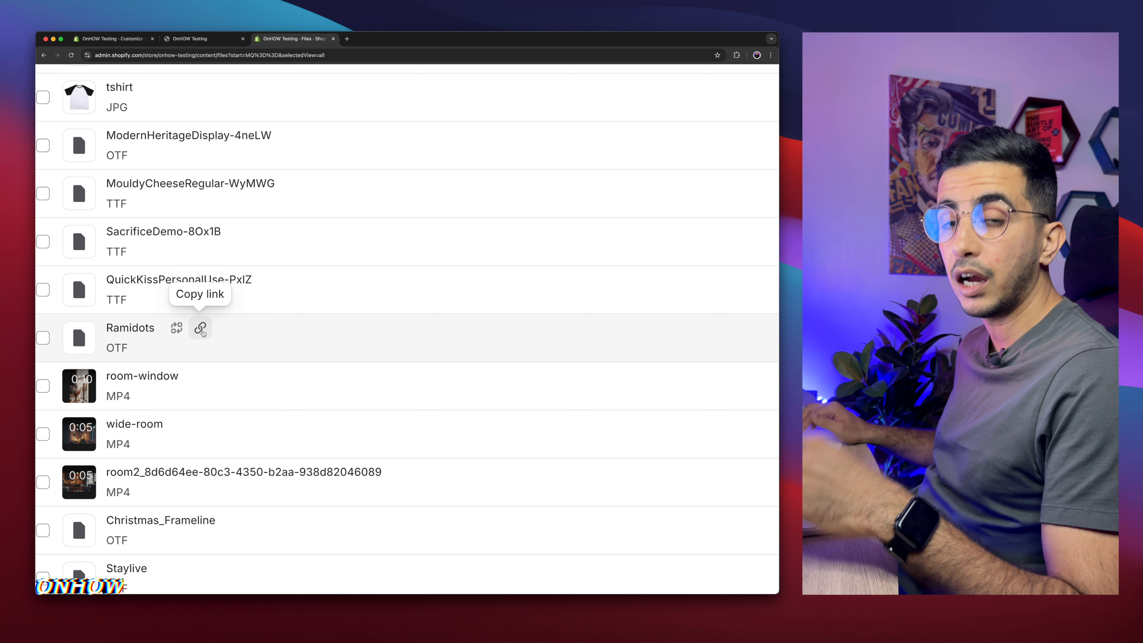
Copy the Ramidots font file's link and replace the slider section's custom main heading font URL with it in the theme editor.
click(200, 328)
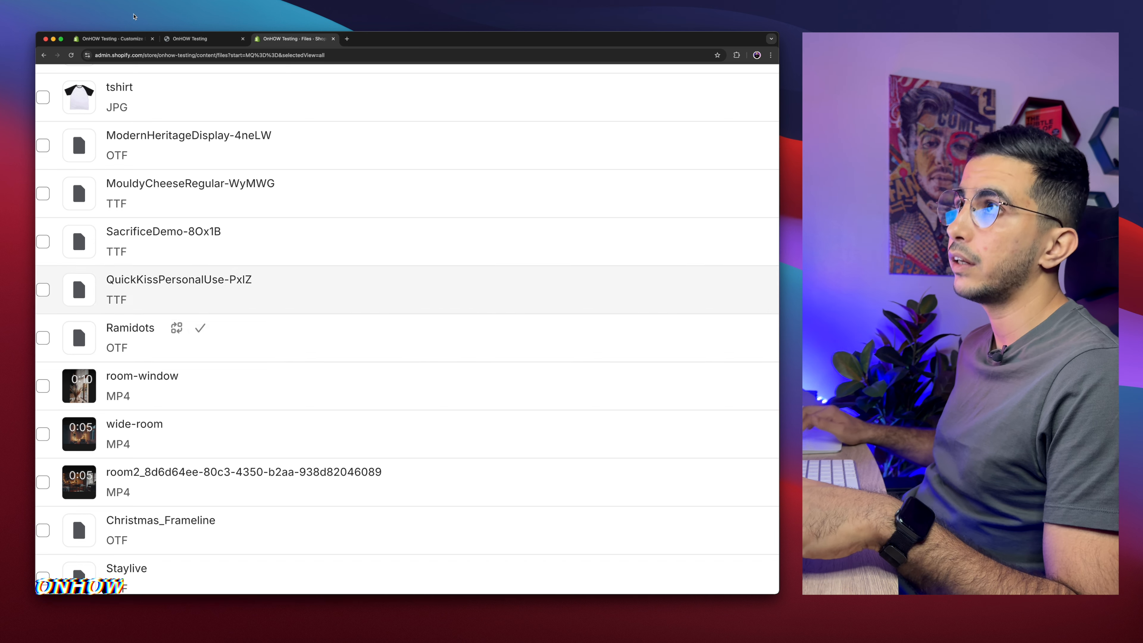
click(114, 39)
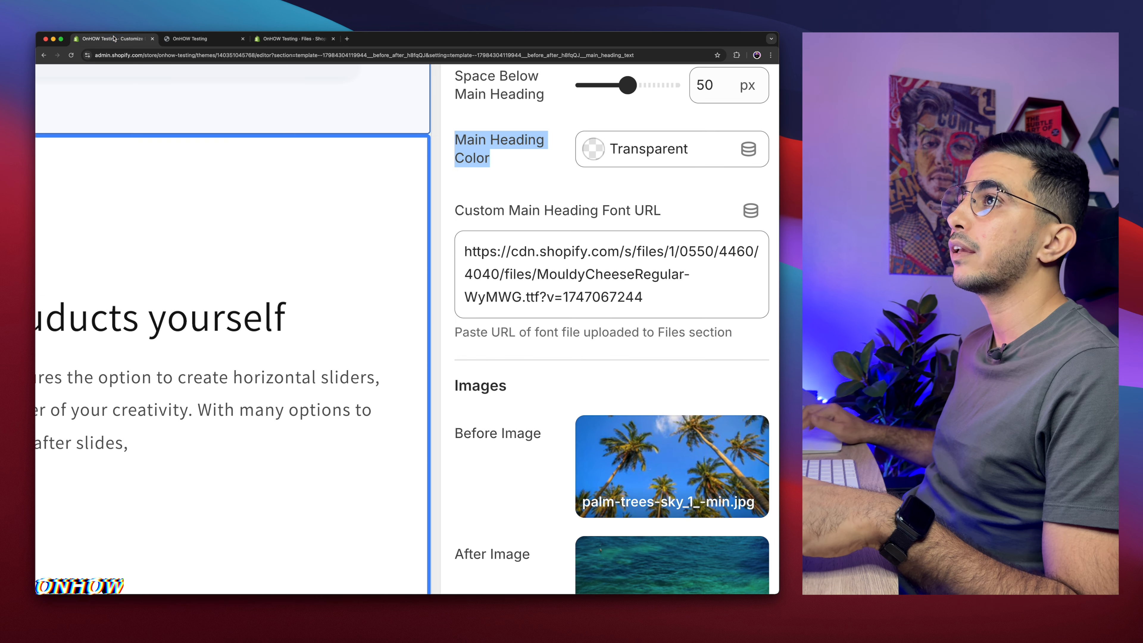
triple_click(573, 256)
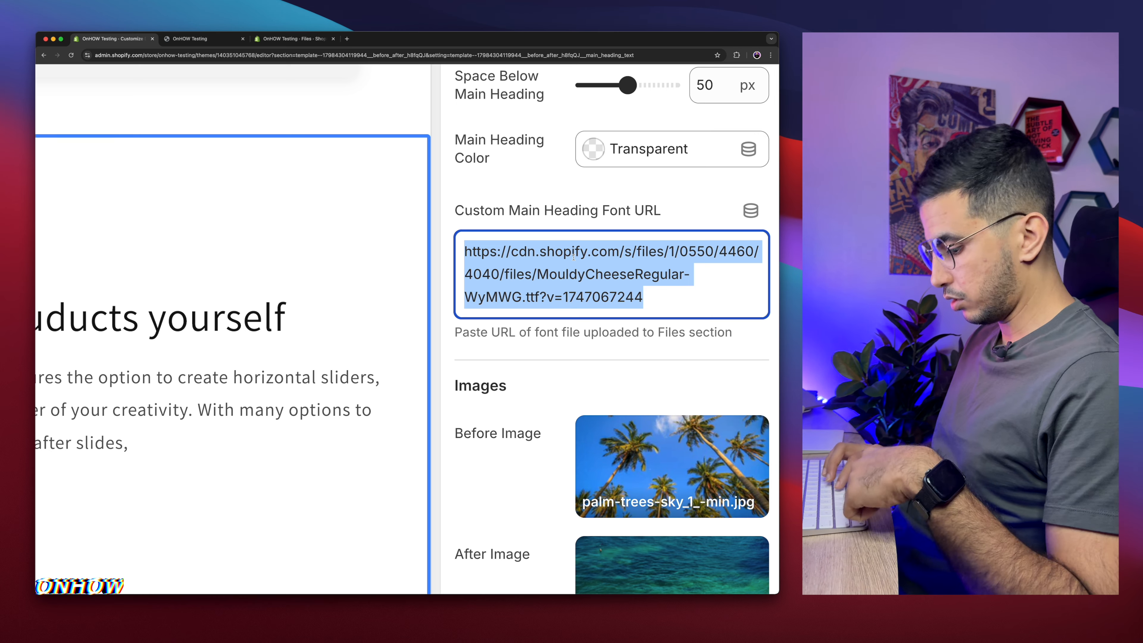
key(super+v)
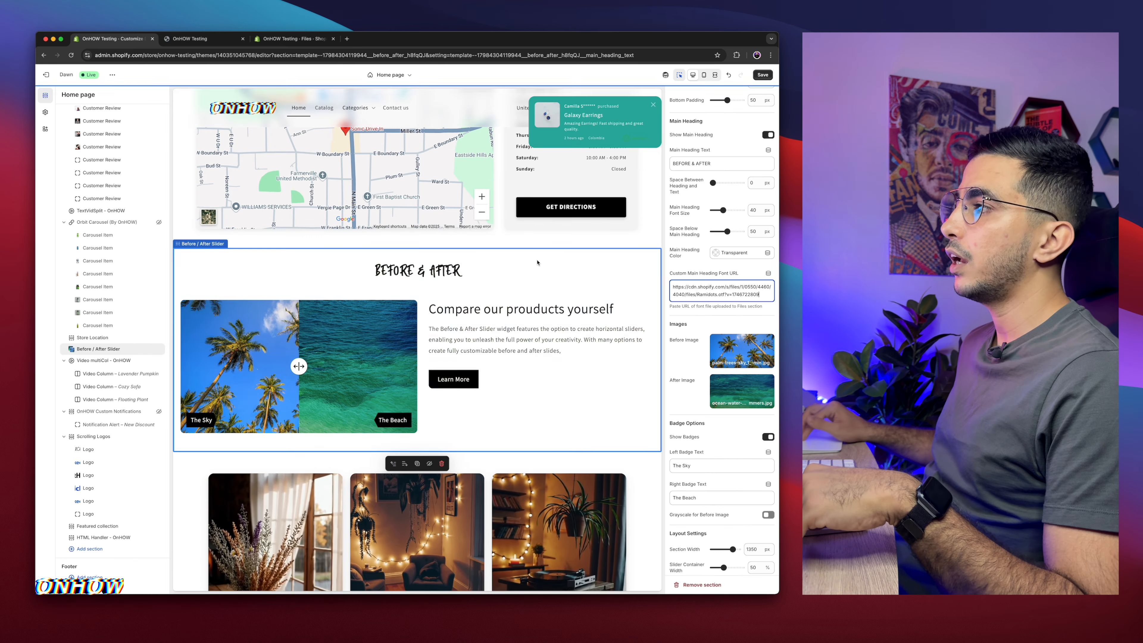
scroll(403, 285, up, 5)
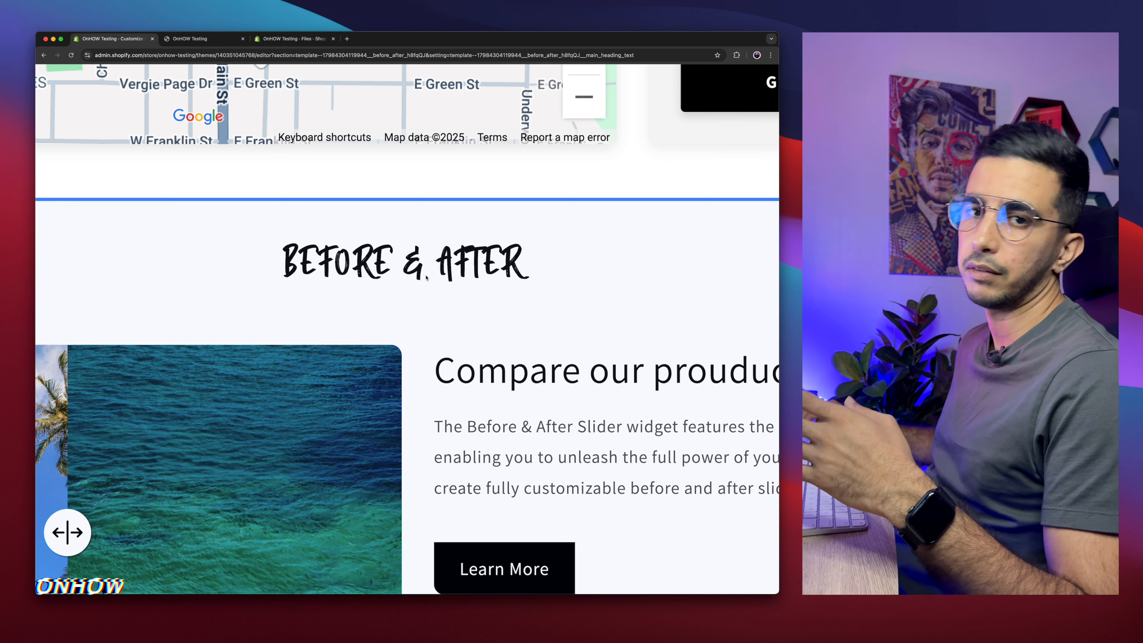
scroll(426, 278, down, 5)
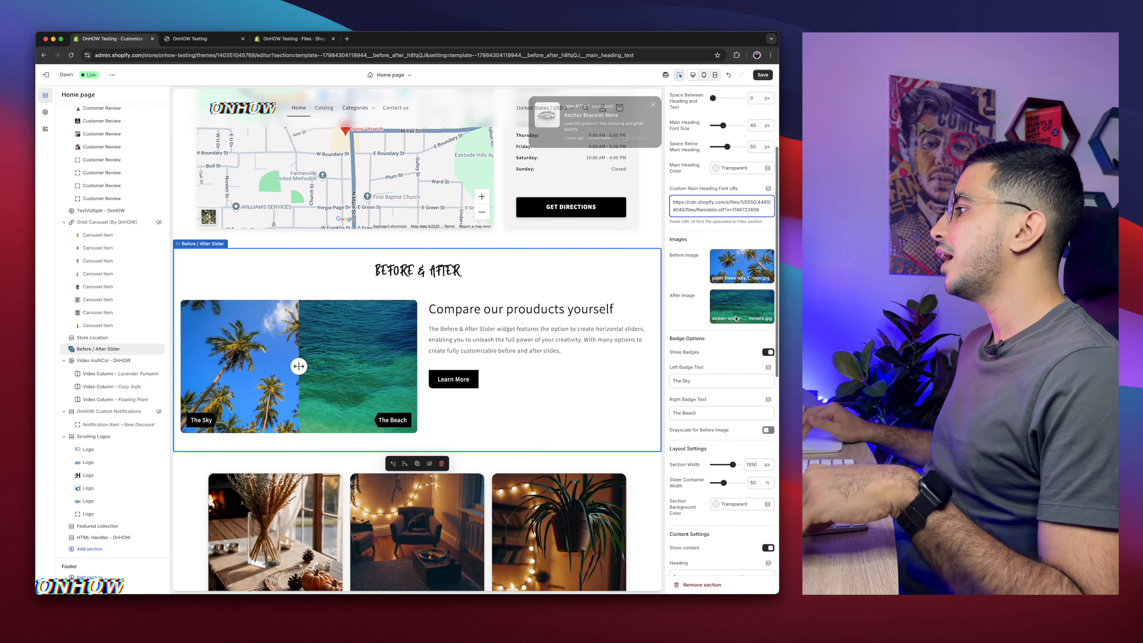
Hide the badges on the slider images and show them again.
scroll(756, 251, up, 5)
scroll(756, 251, up, 5)
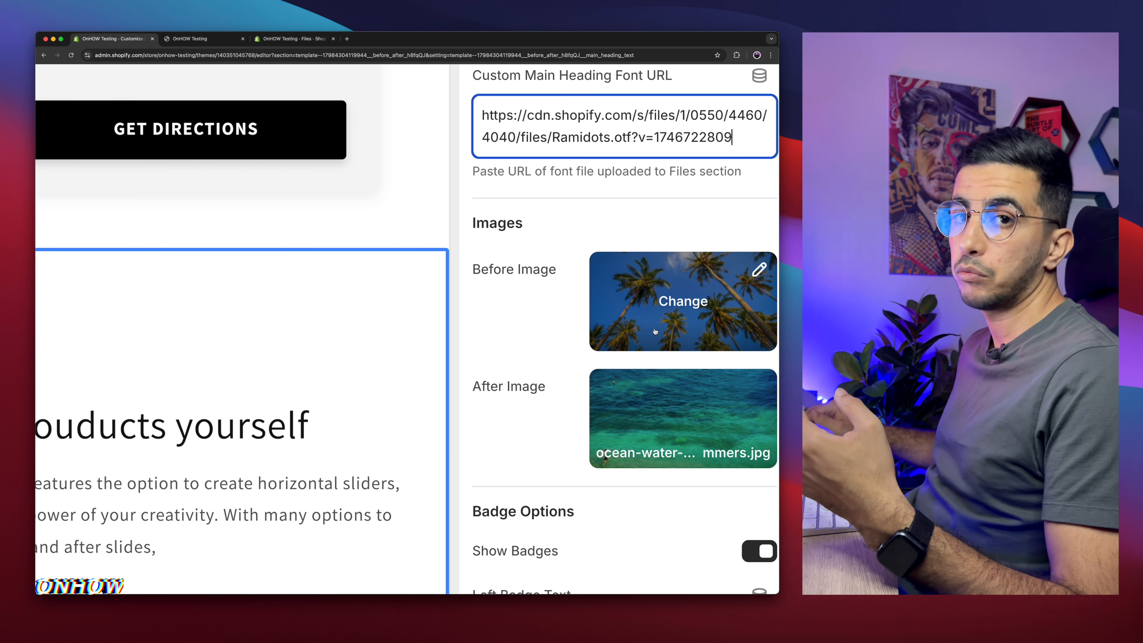
scroll(655, 331, down, 6)
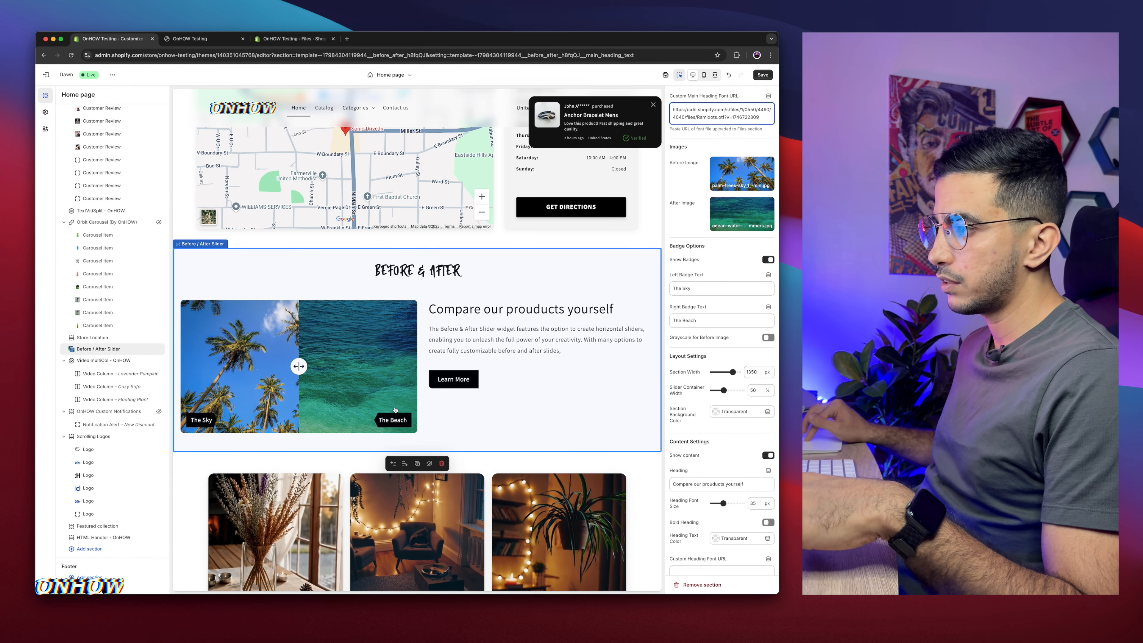
click(765, 261)
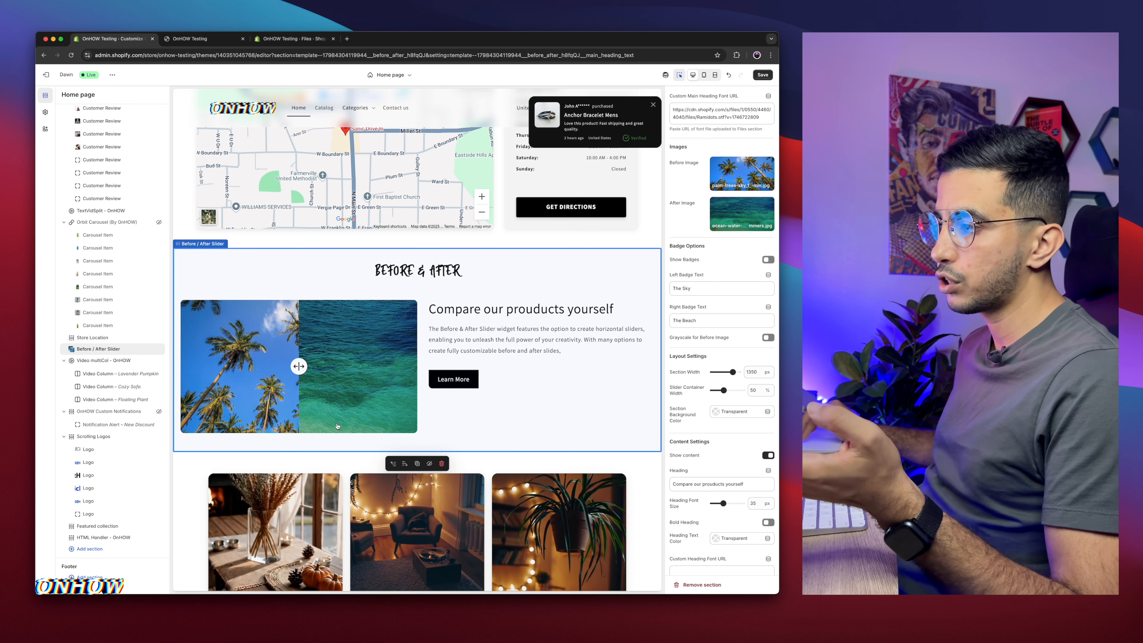
click(767, 260)
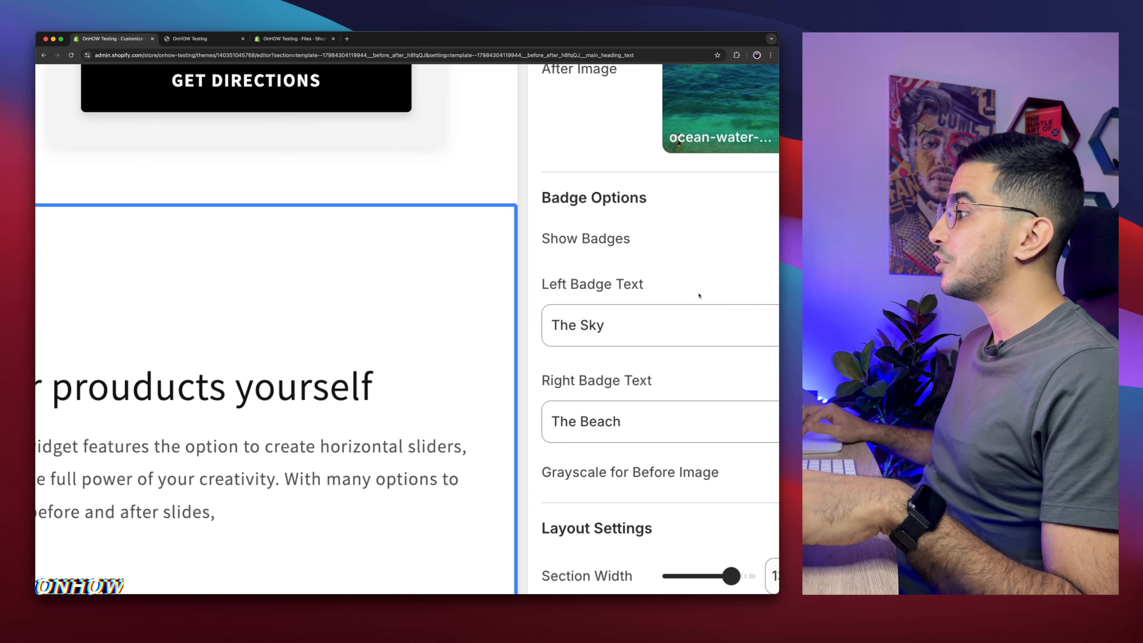
Check the left and right badge text fields, and turn grayscale for the before image on and off again.
click(627, 325)
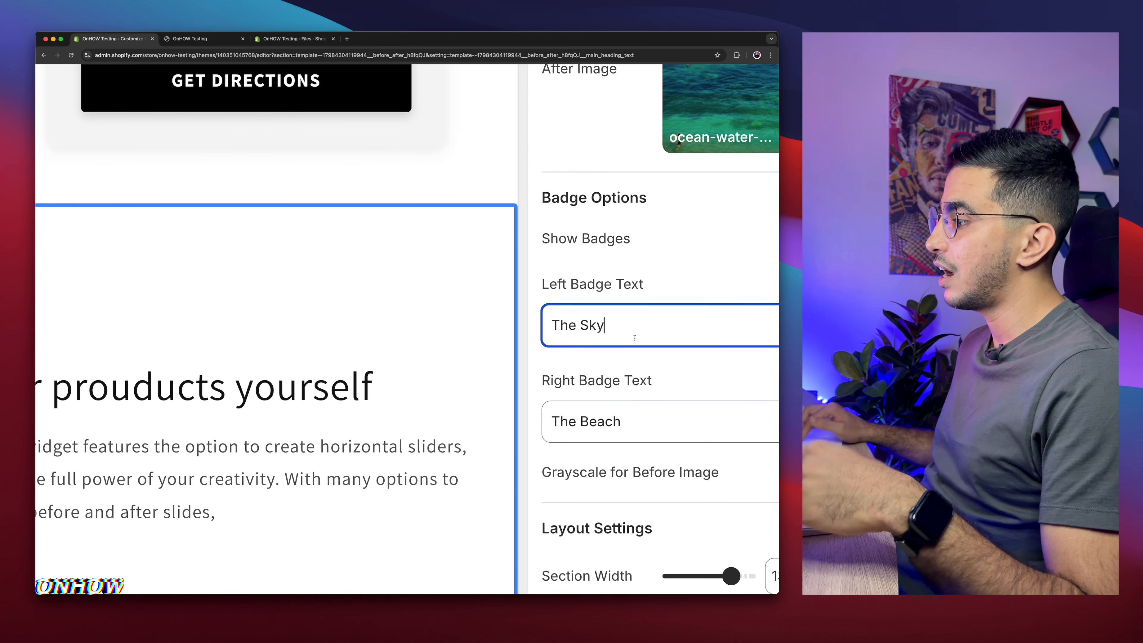
click(651, 428)
key(super+a)
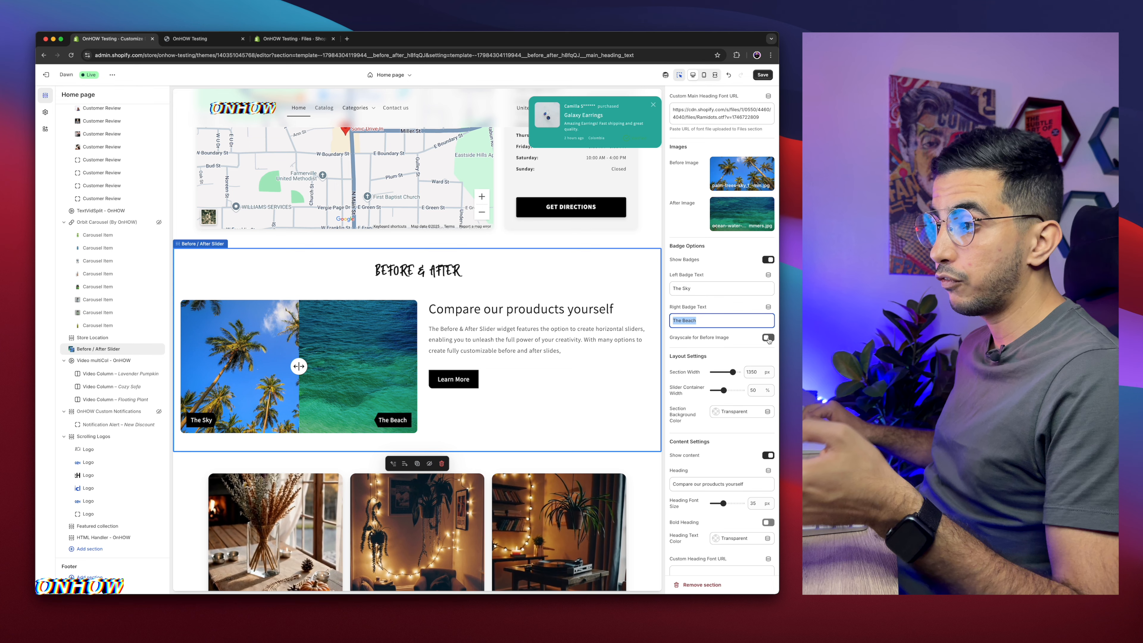
click(767, 338)
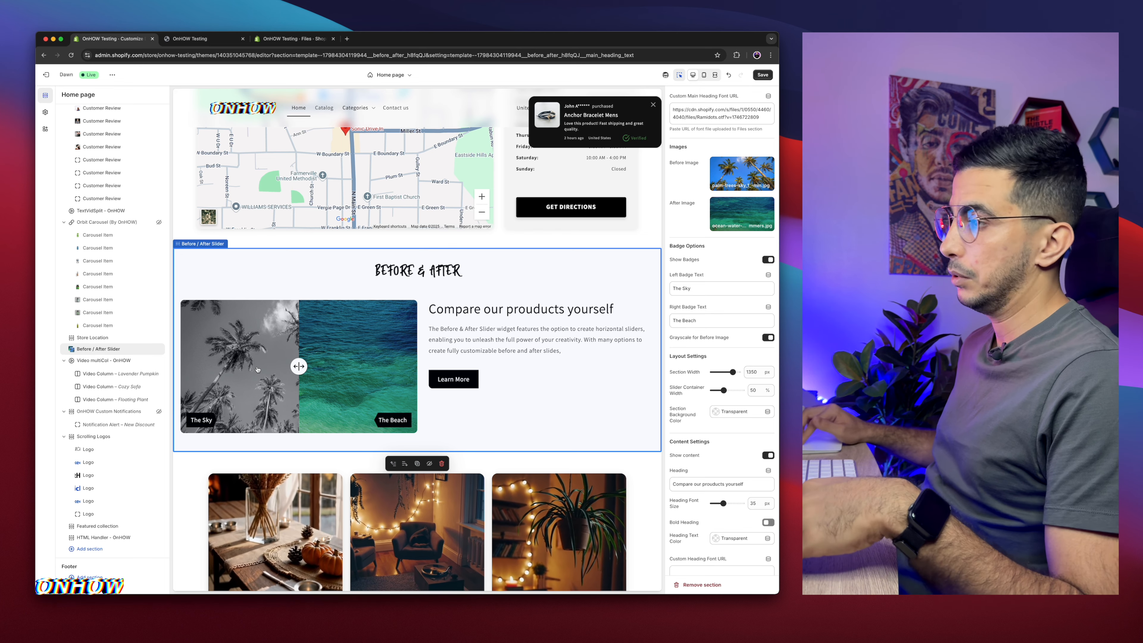
click(768, 338)
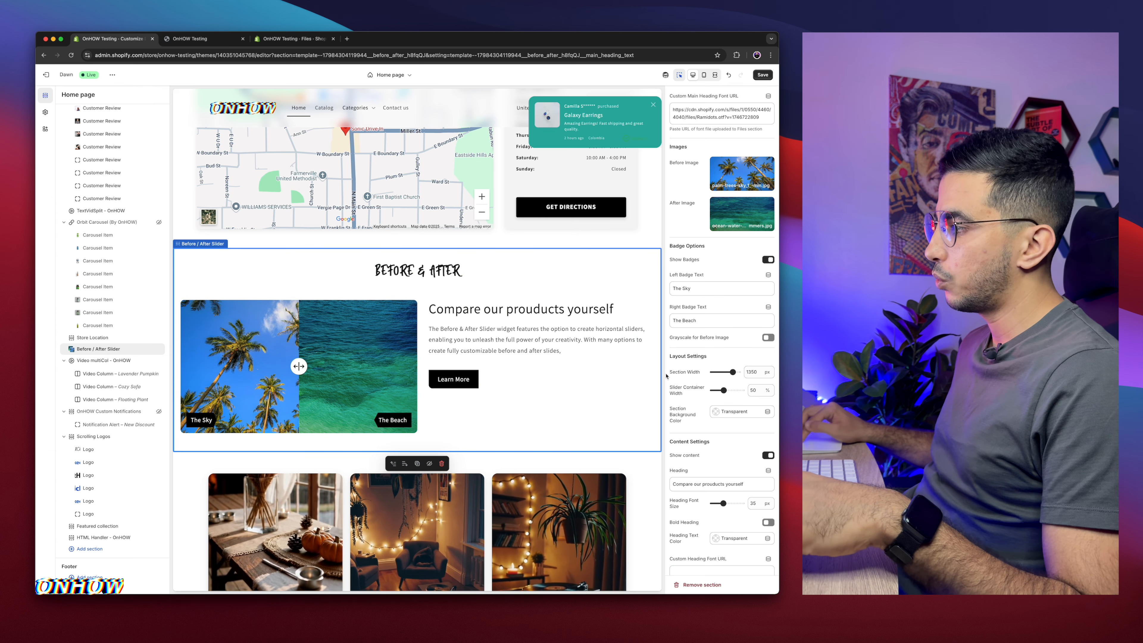
Review the section width setting, and try slider container widths of 70% and 95% before settling on 60%.
drag(666, 376, 693, 378)
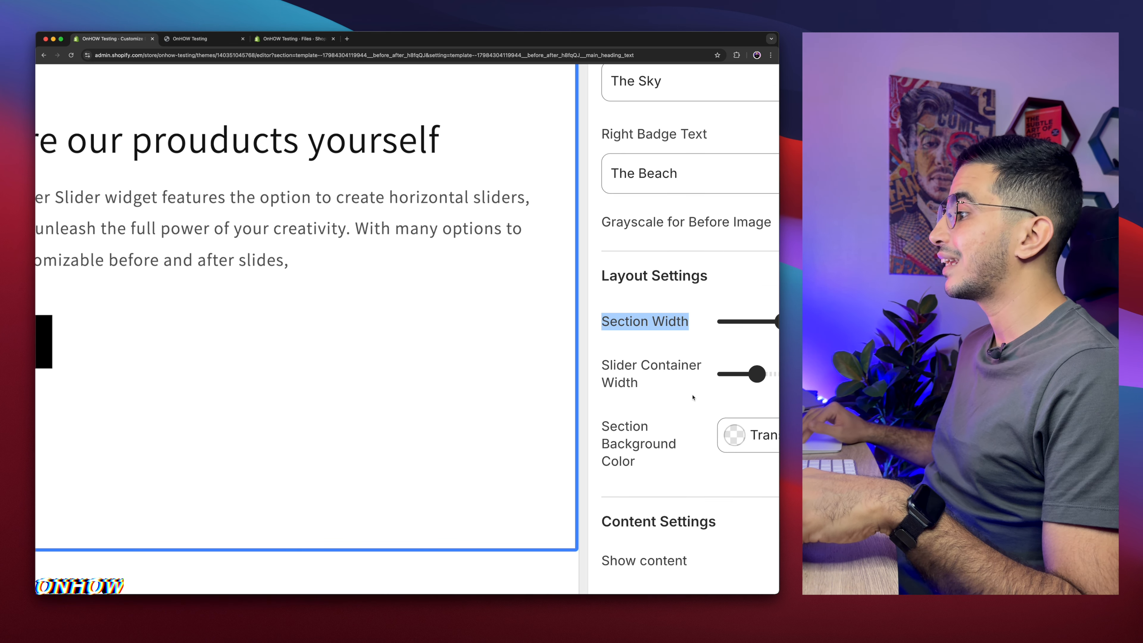
scroll(693, 398, right, 2)
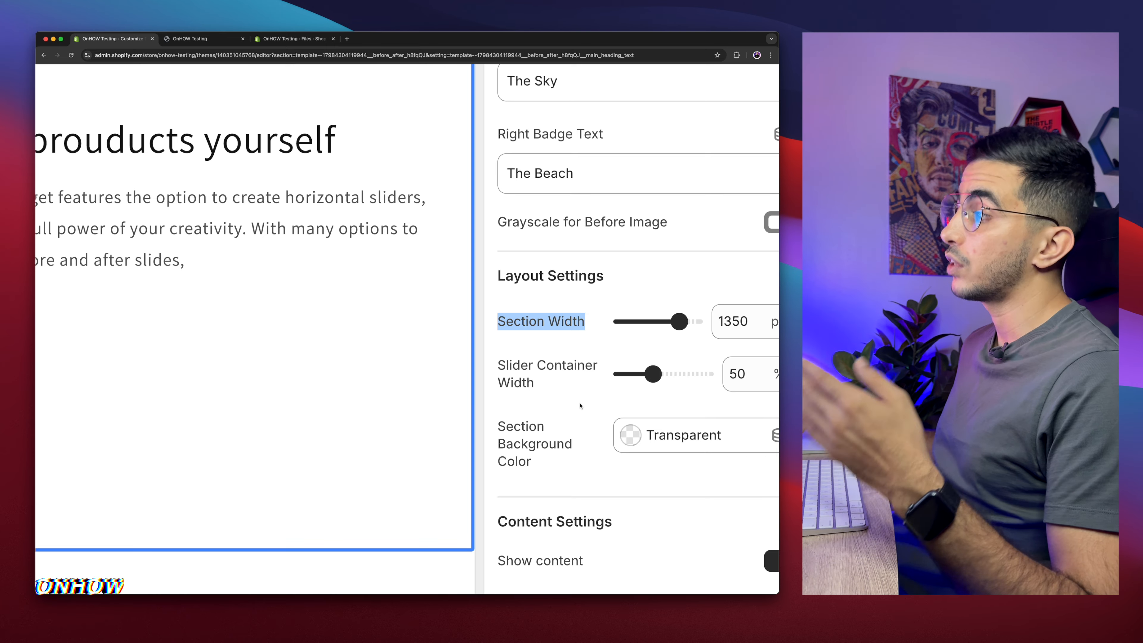
scroll(580, 406, down, 5)
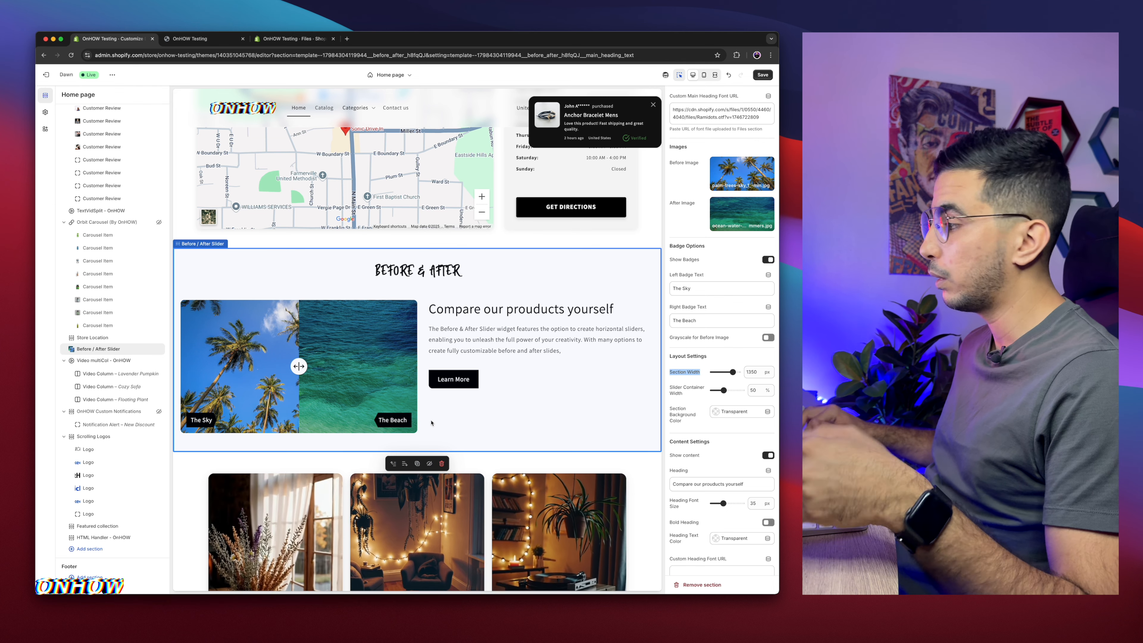
drag(725, 391, 731, 390)
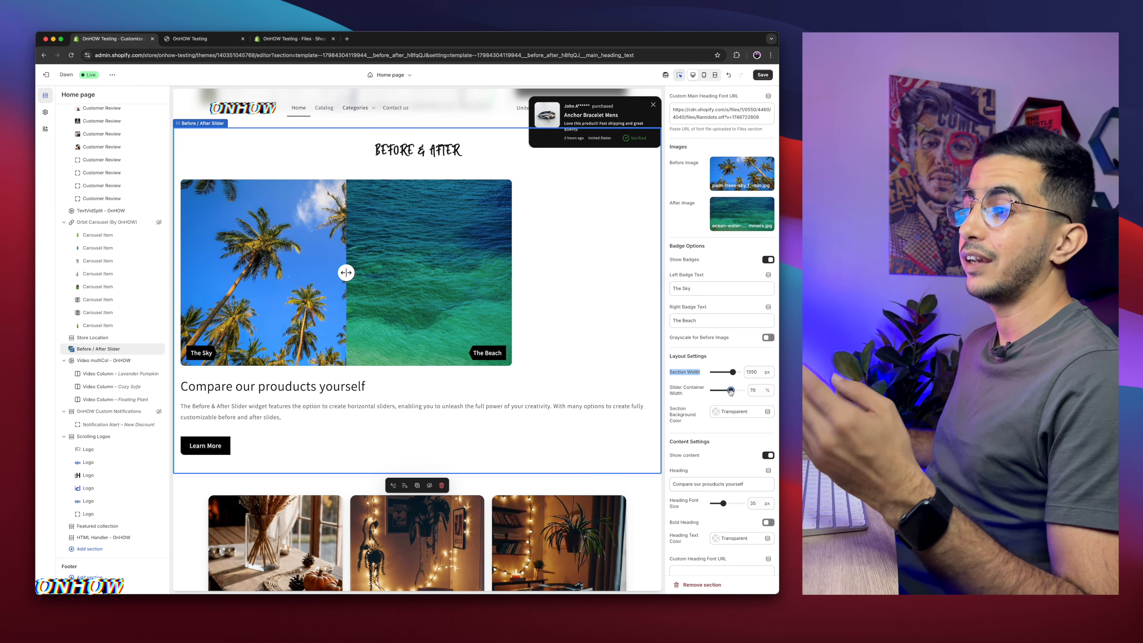
drag(731, 391, 740, 391)
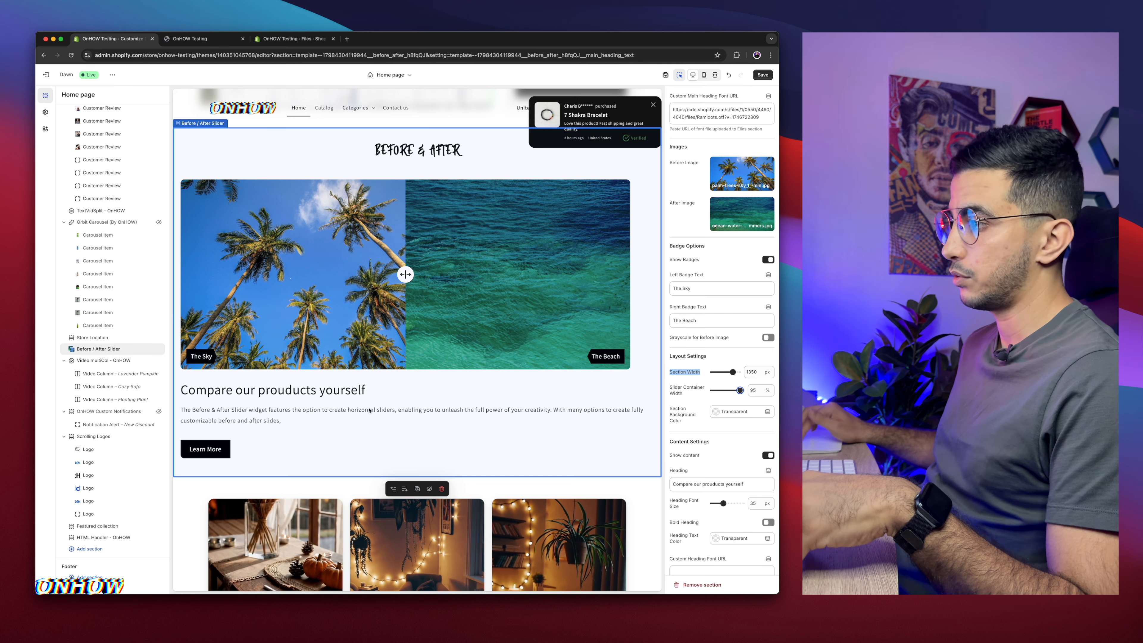
drag(739, 390, 725, 390)
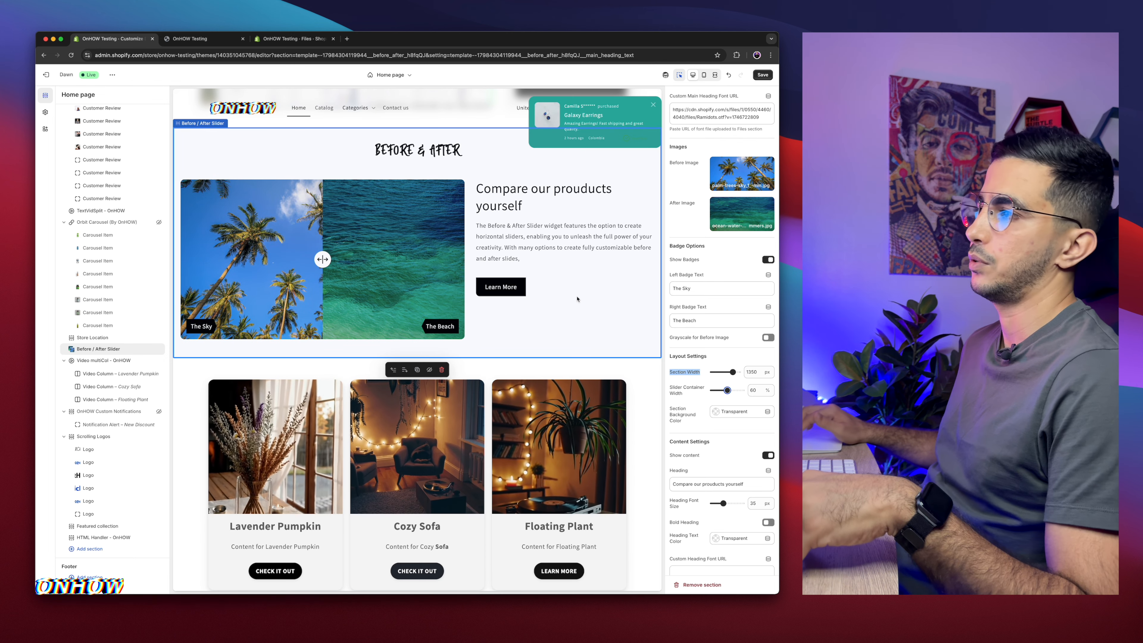
Hide the slider's text content with the container width at 95%, then show the content and return the width to 60%.
scroll(706, 427, down, 2)
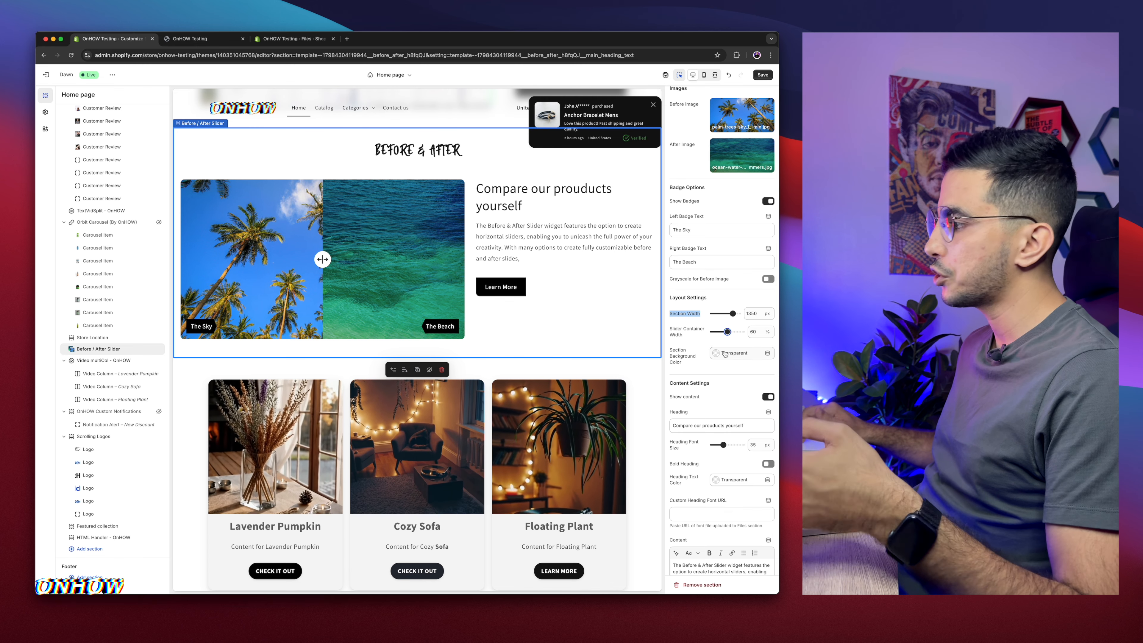
scroll(700, 393, down, 4)
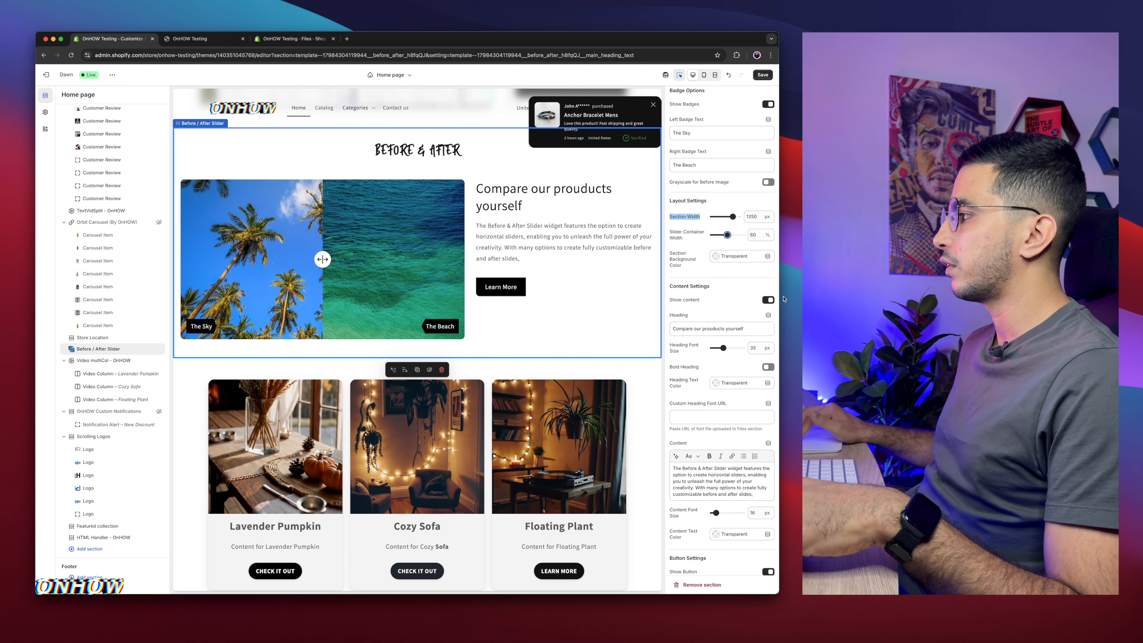
click(768, 300)
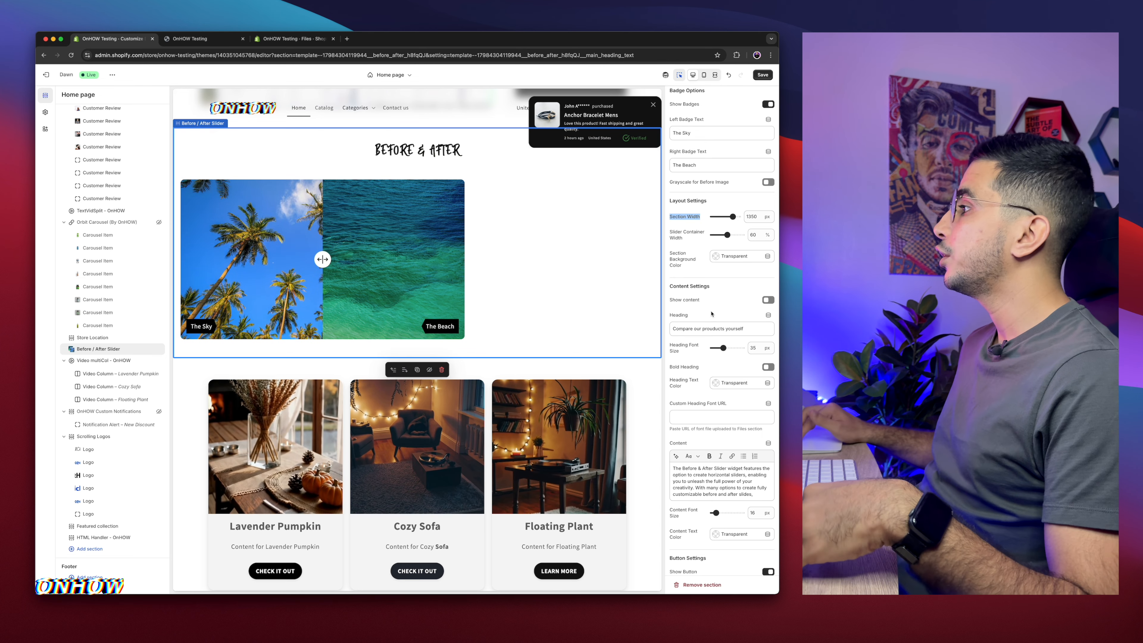
click(740, 235)
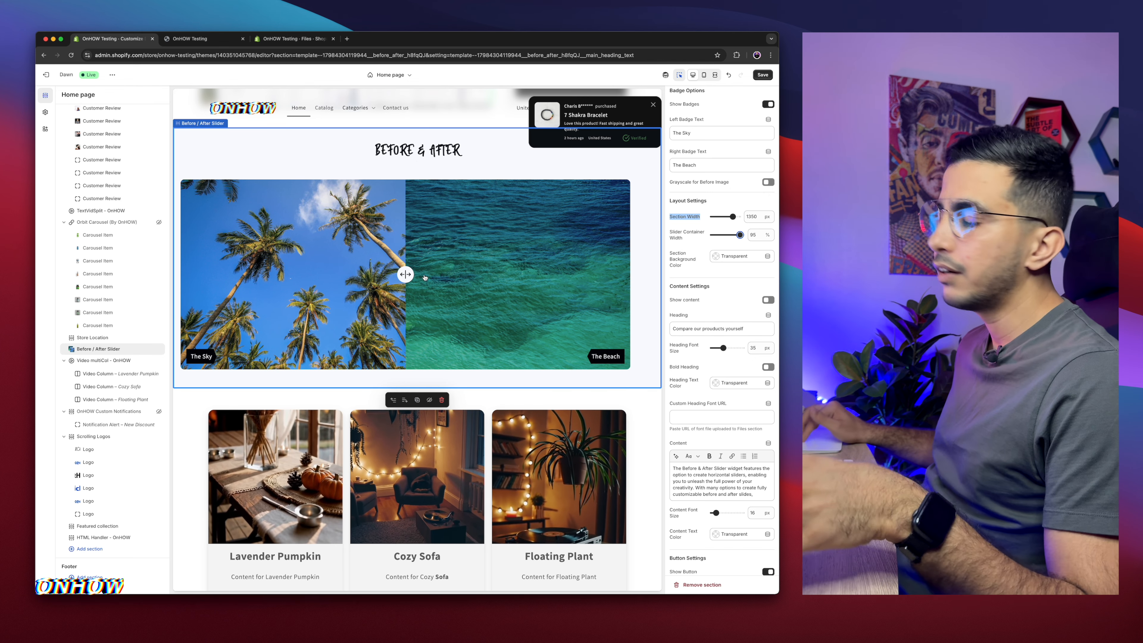
click(768, 299)
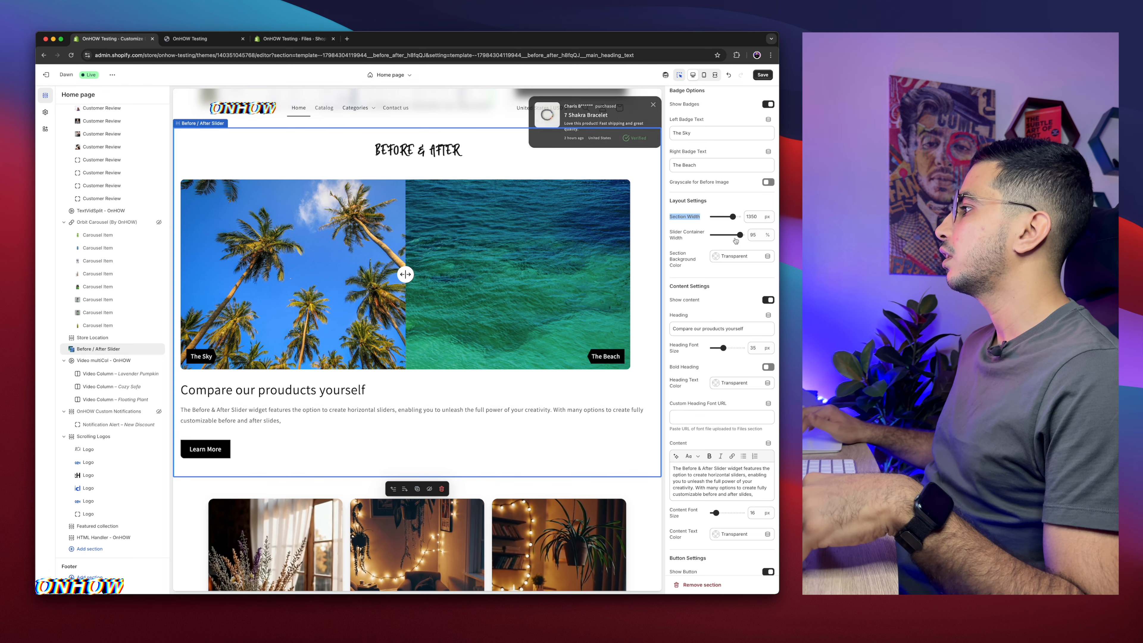
drag(739, 235, 727, 235)
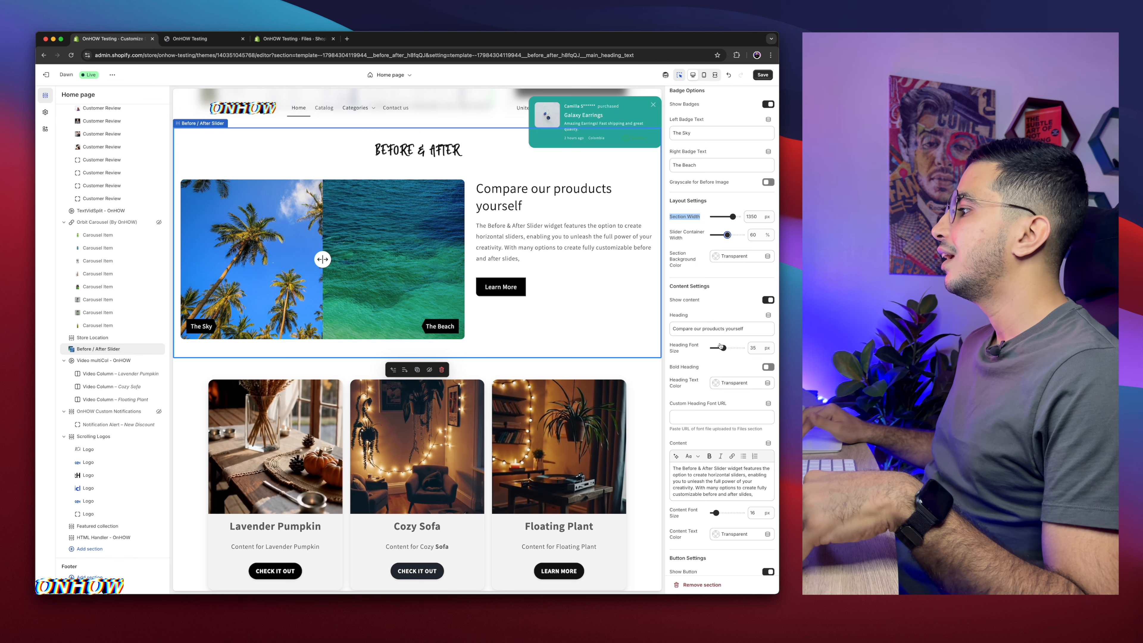
Try a 58 px content heading font size, set it to 38 px with bold on, and select the custom heading font URL field.
mouse_move(722, 346)
mouse_down()
mouse_move(735, 349)
mouse_move(724, 348)
mouse_up()
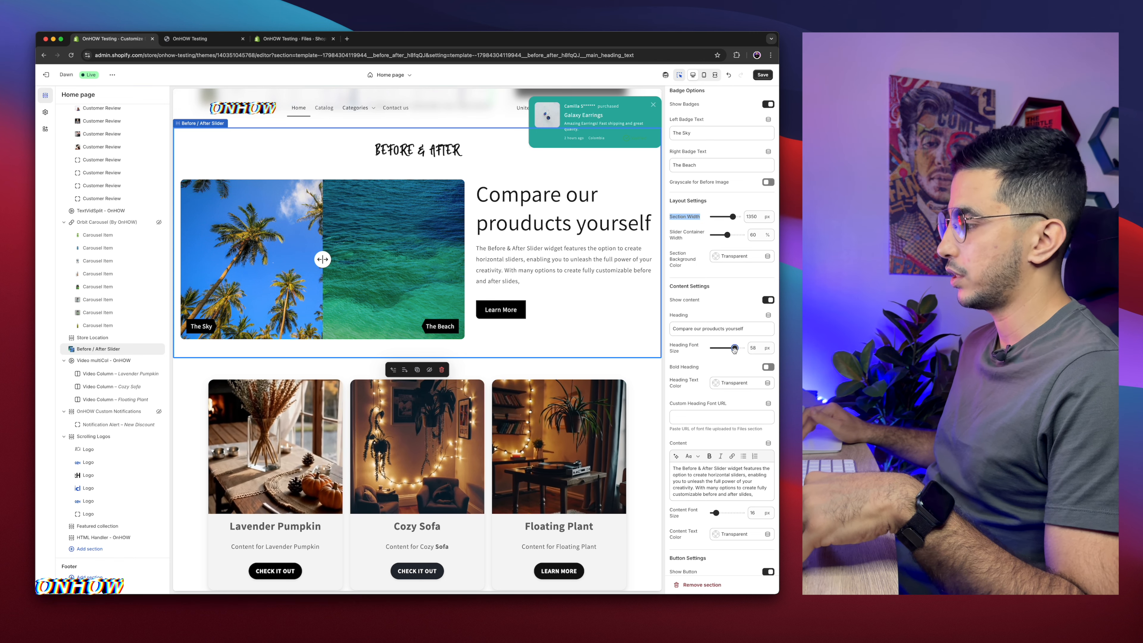
click(769, 368)
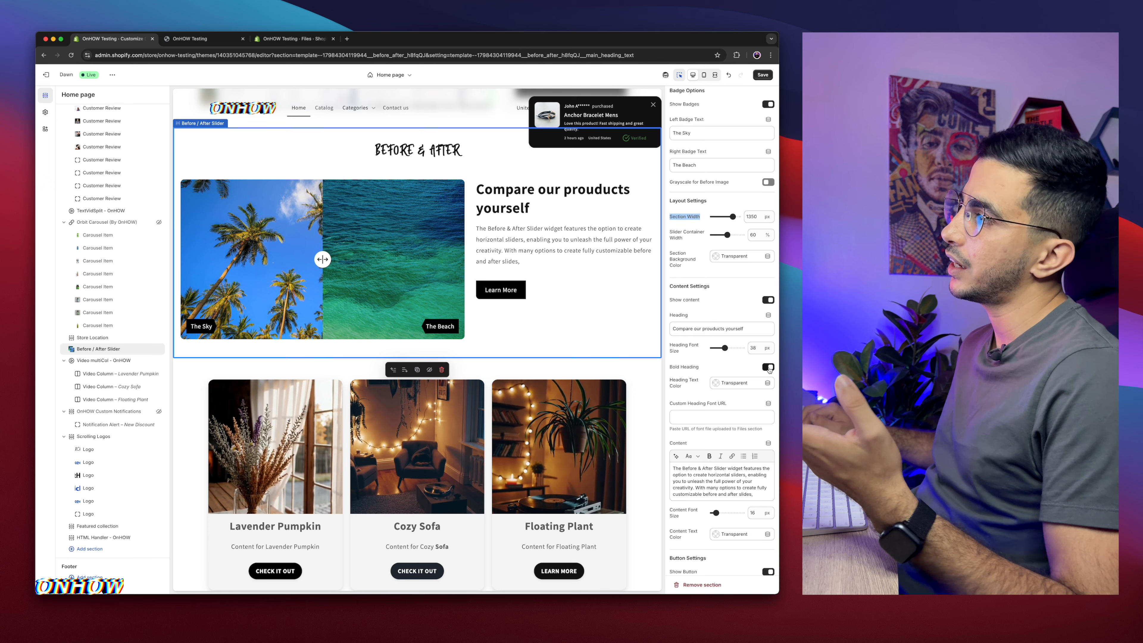
scroll(742, 375, down, 2)
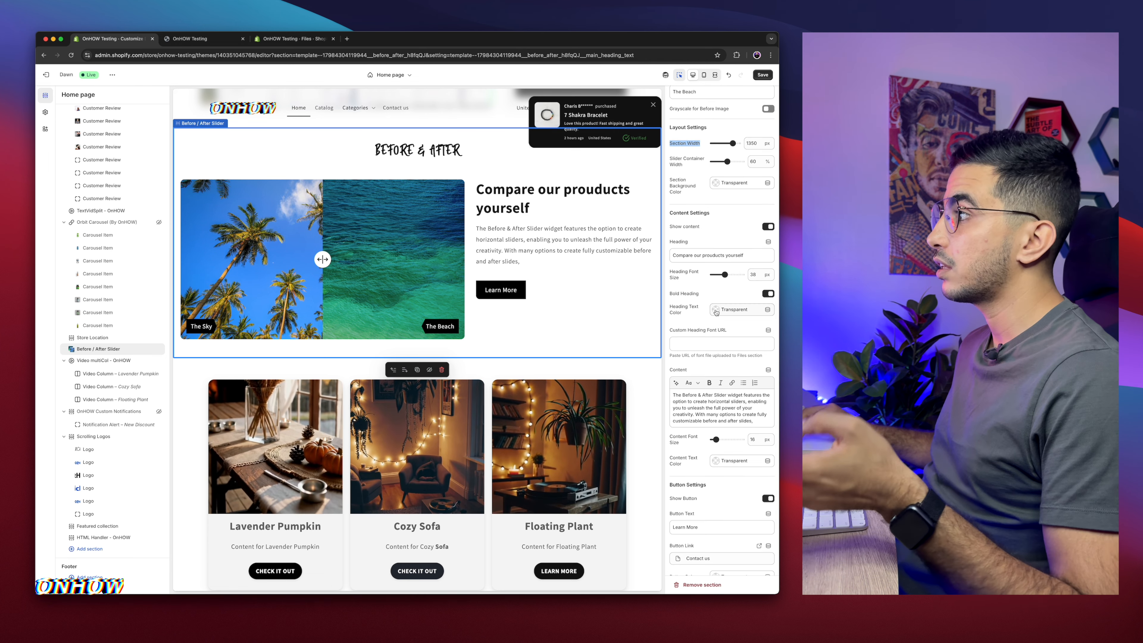
scroll(716, 313, down, 2)
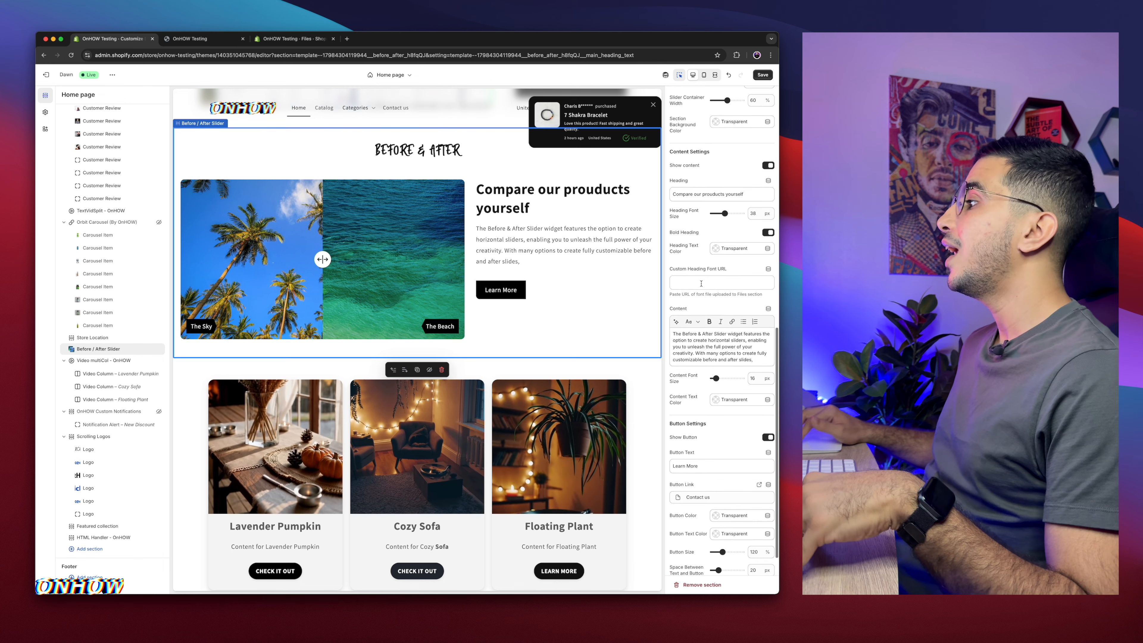
click(701, 282)
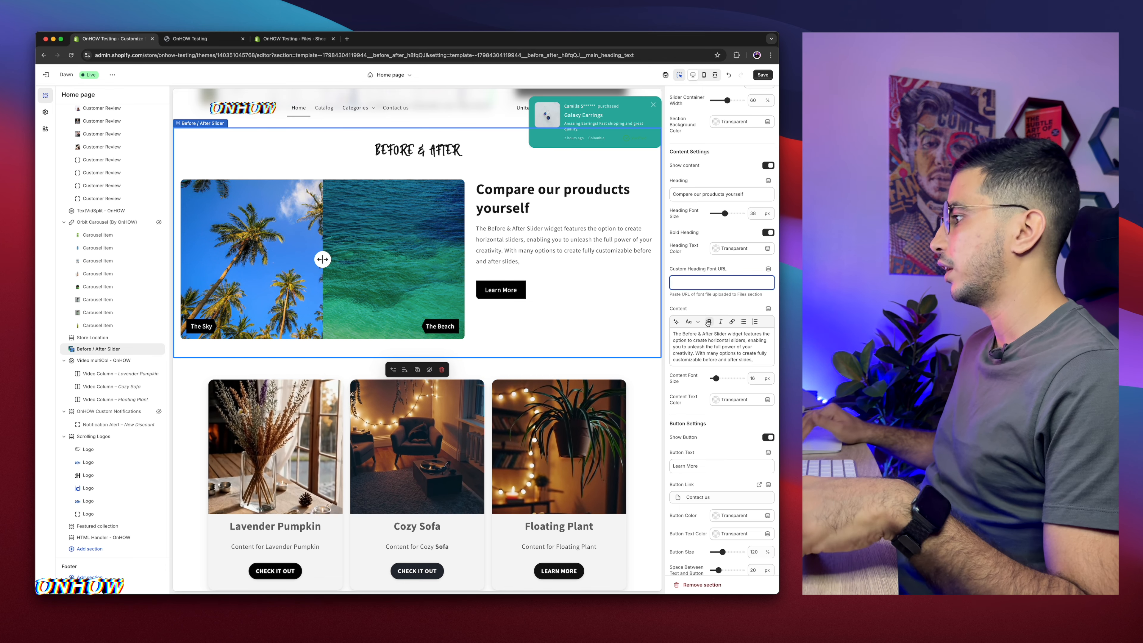
Try a 26 px content font size before settling on 19 px, and hide the Learn More button.
scroll(707, 315, down, 1)
triple_click(687, 307)
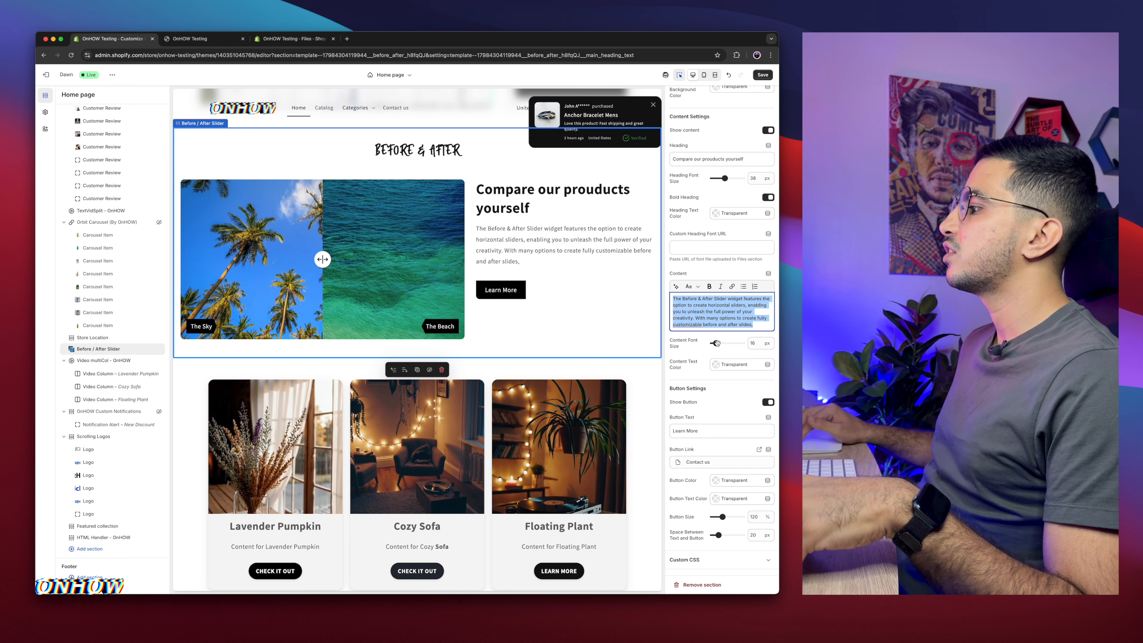
drag(717, 344, 723, 343)
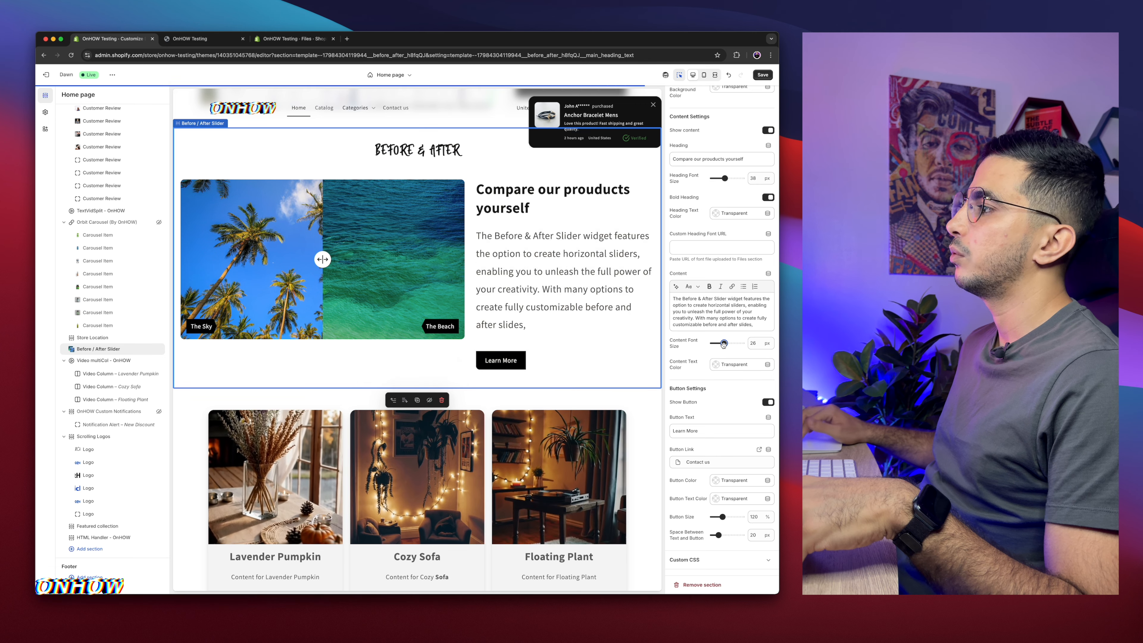
drag(724, 343, 719, 343)
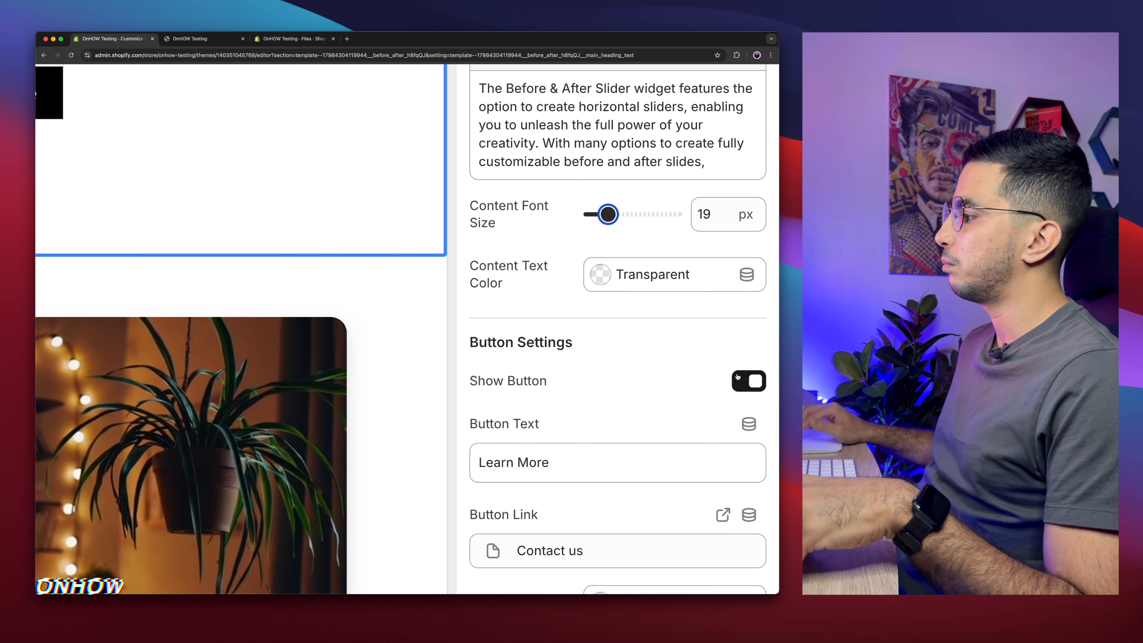
click(743, 382)
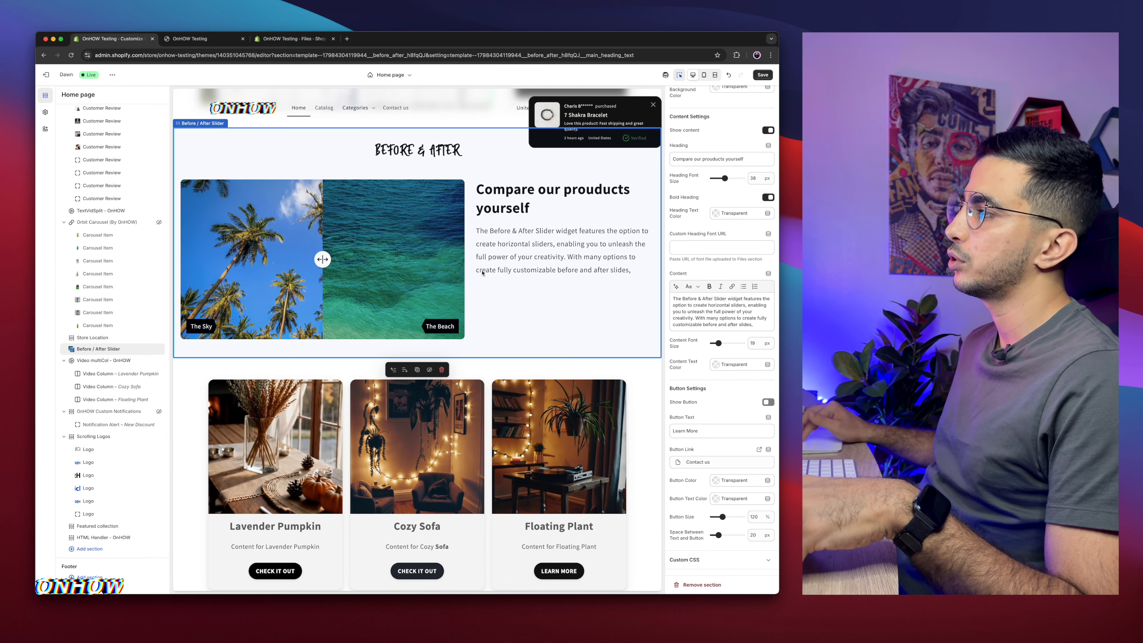
Show the Learn More button again, and review its text, link destination options, color and size settings.
click(768, 401)
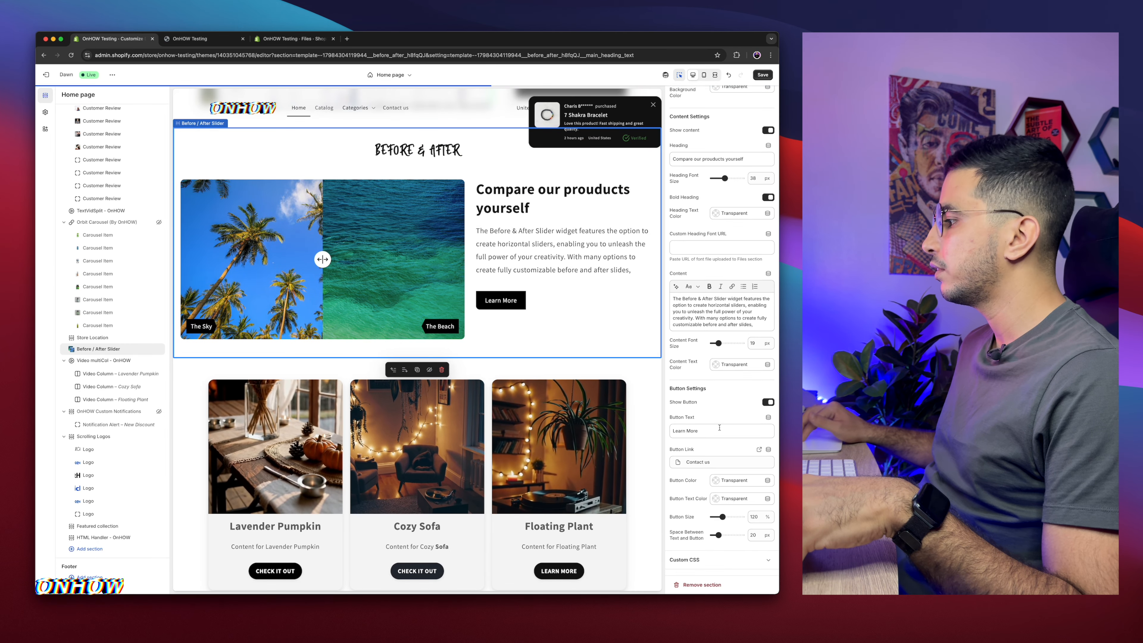
triple_click(707, 430)
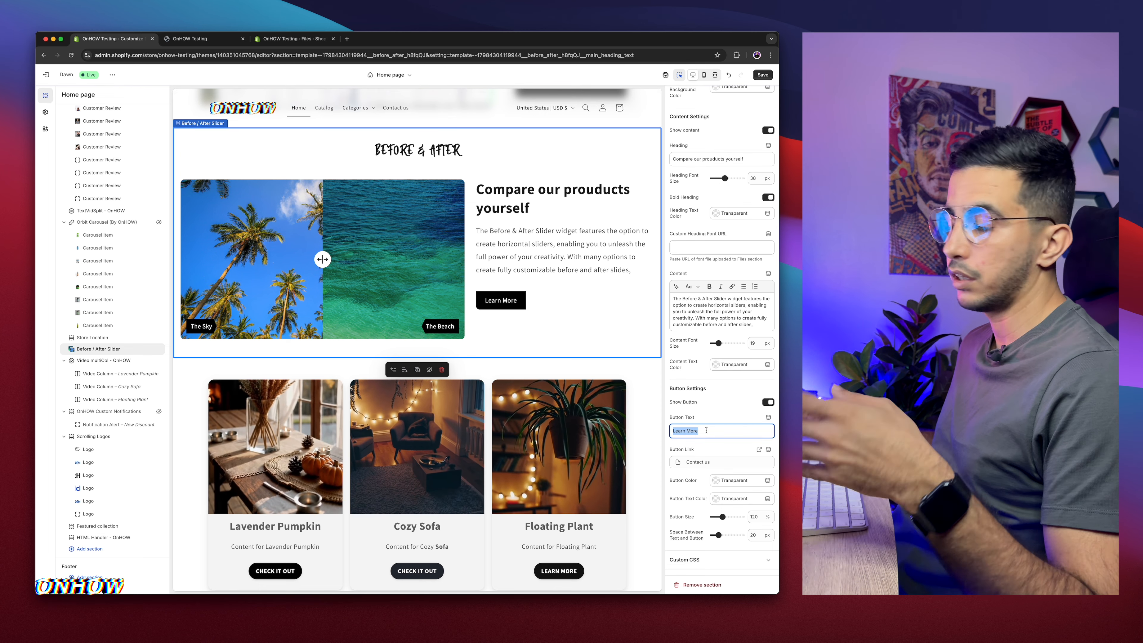
click(719, 463)
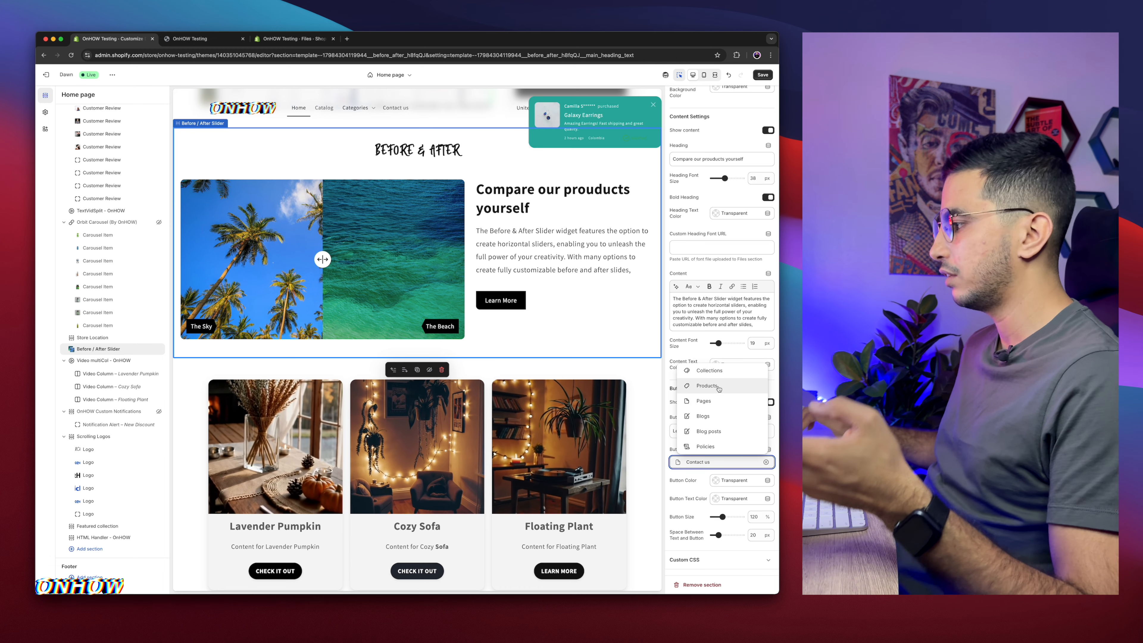
click(691, 477)
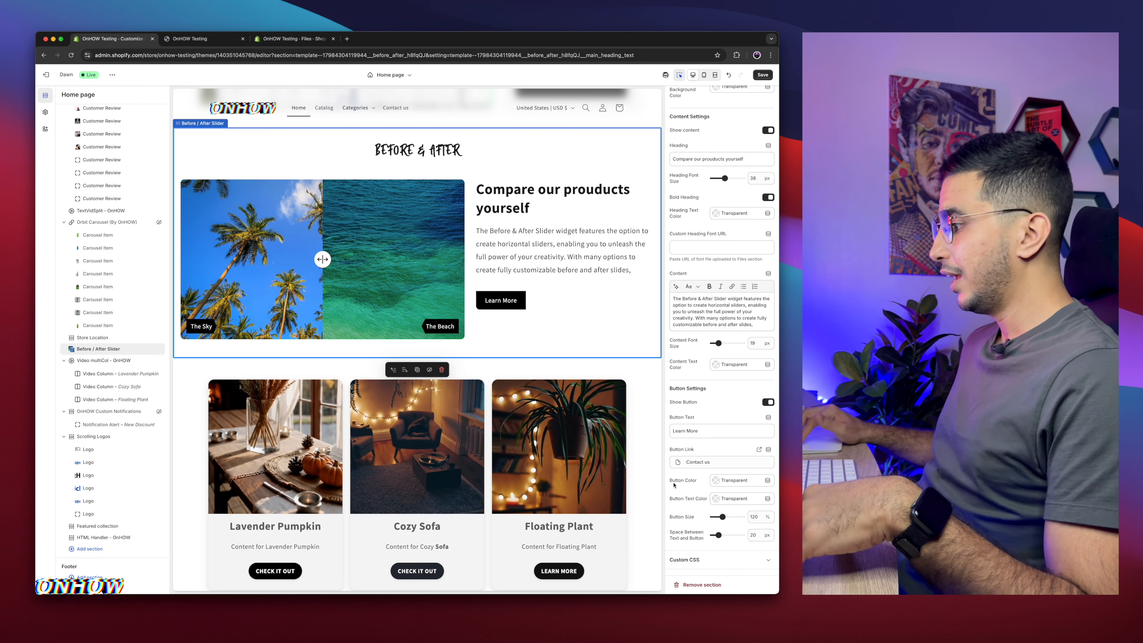
drag(687, 482, 734, 517)
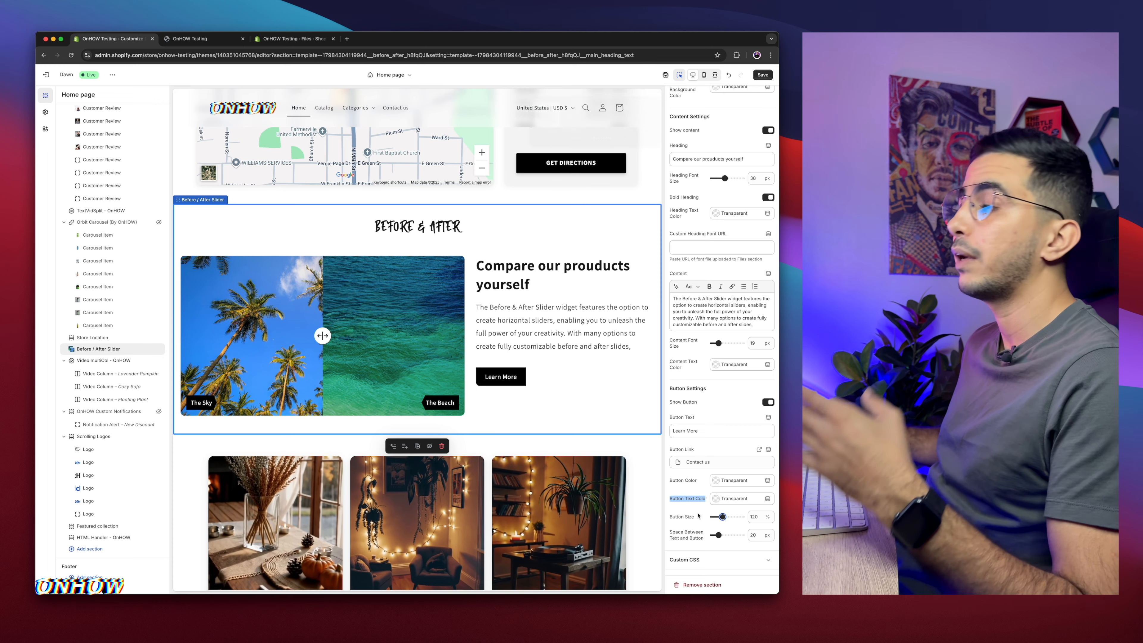
Preview the Before / After Slider section in the mobile layout, and return to the desktop preview.
click(704, 75)
scroll(406, 330, down, 2)
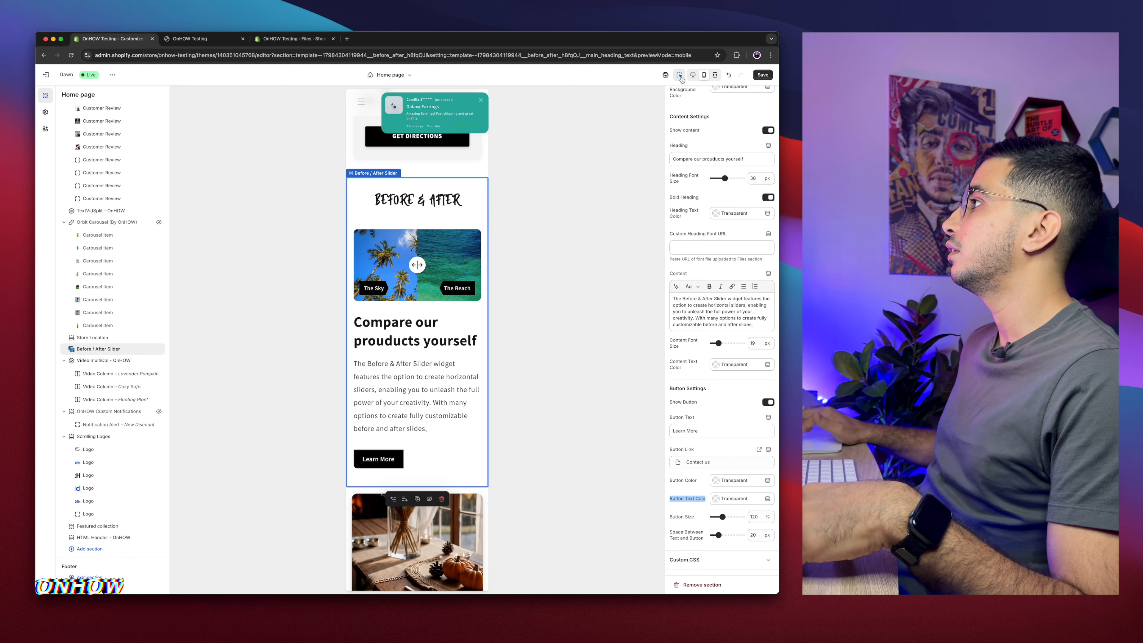
click(694, 76)
scroll(682, 317, up, 2)
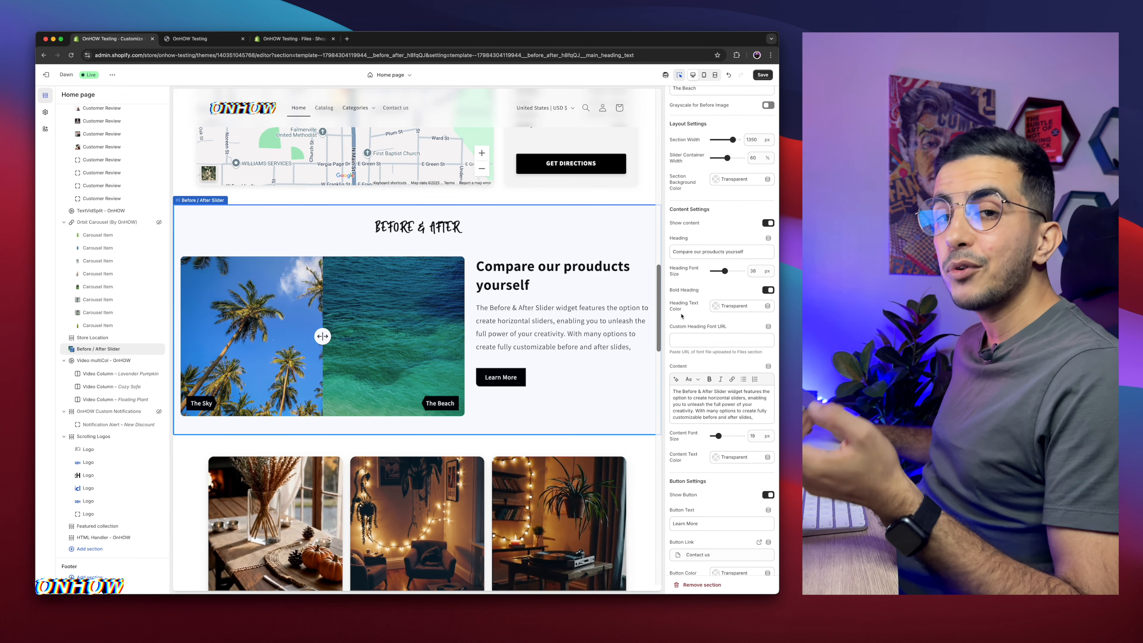